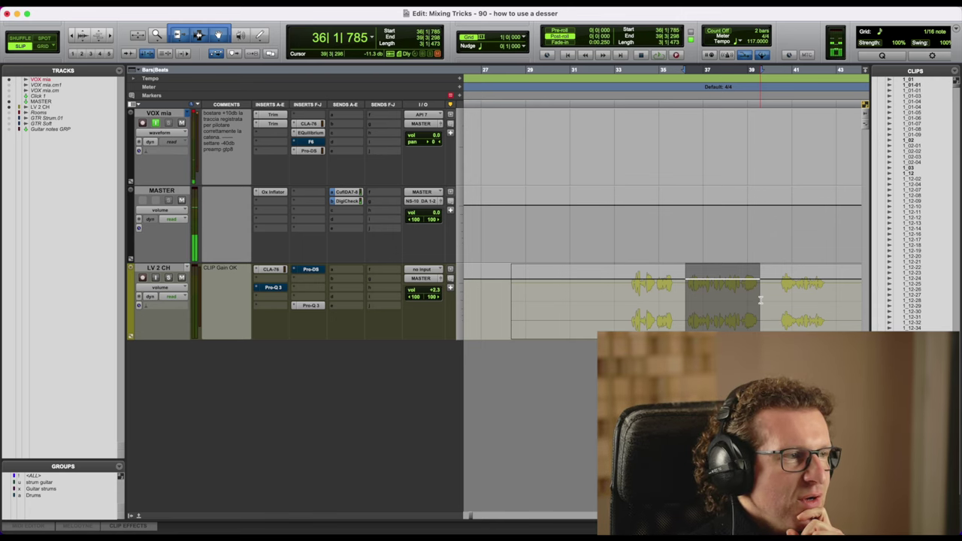
- Play the selected phrase on the LV 2 CH track, examine its spectrum in DigiCheck, and stop playback back in Pro Tools
key("space")
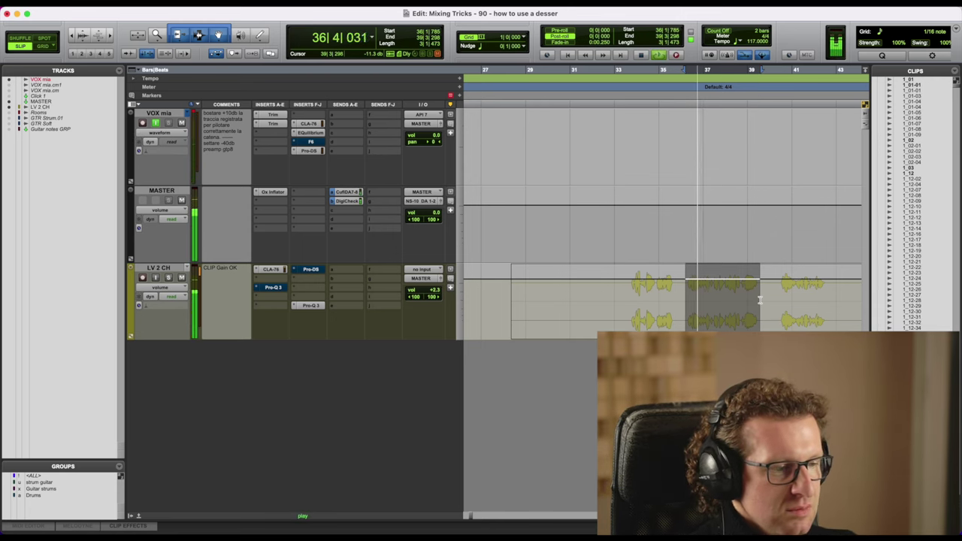
left_click_drag(302, 3, 303, 148)
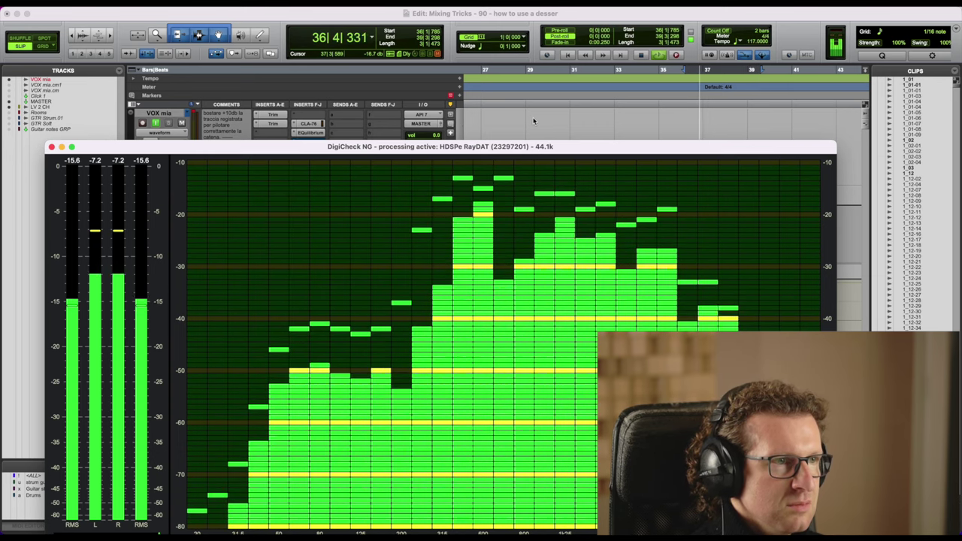
key("super+Tab")
key("space")
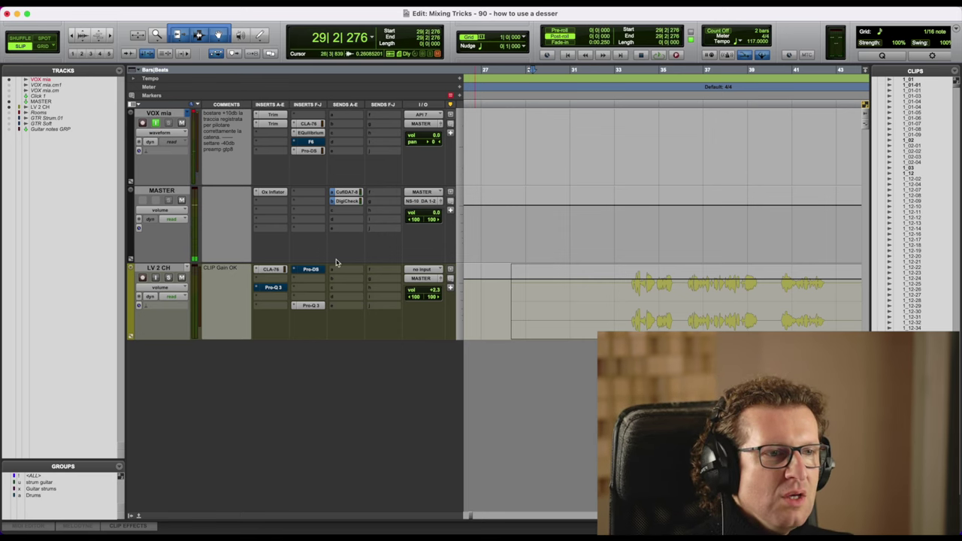
- Play the LV 2 CH phrase from bar 36 to 39 and take the track's Pro-Q 3 equalizer out of bypass
left_click(270, 292)
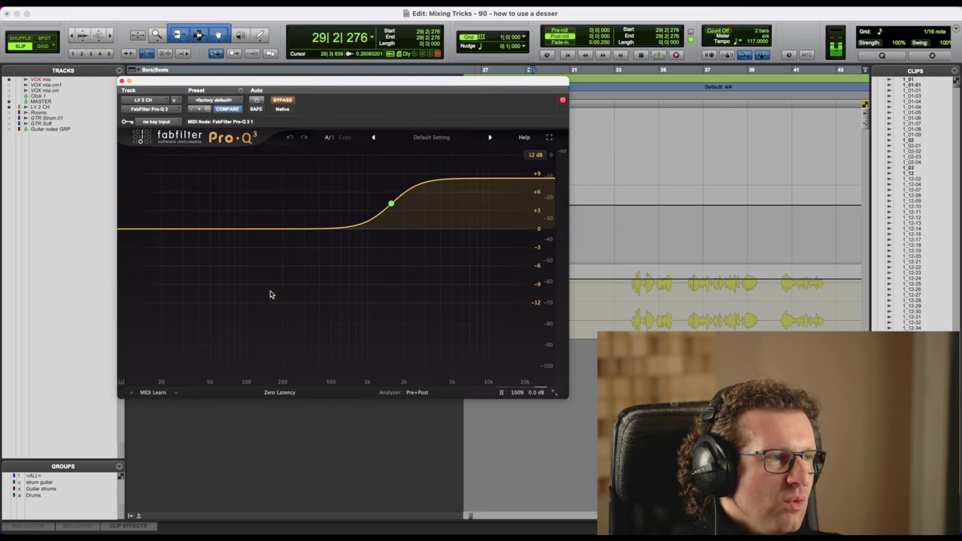
left_click(122, 81)
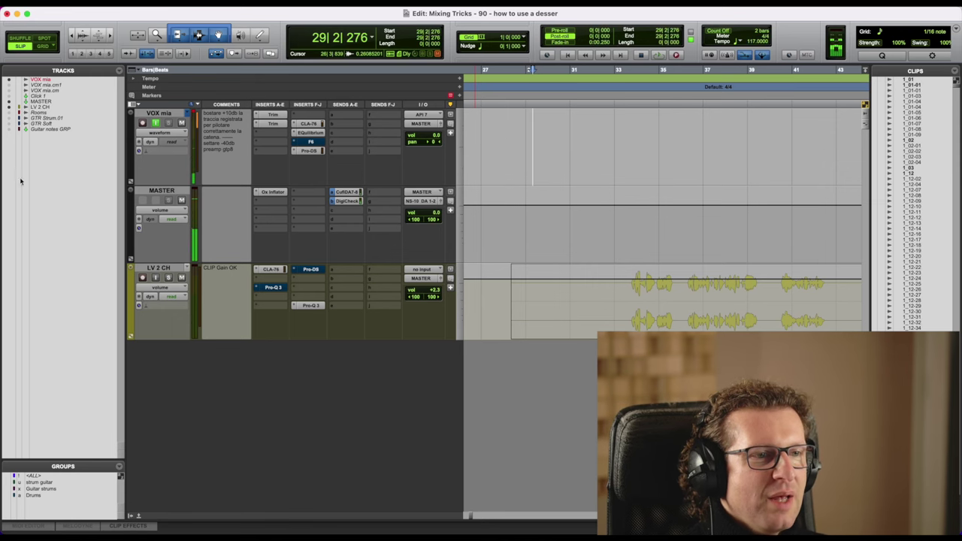
left_click(282, 290)
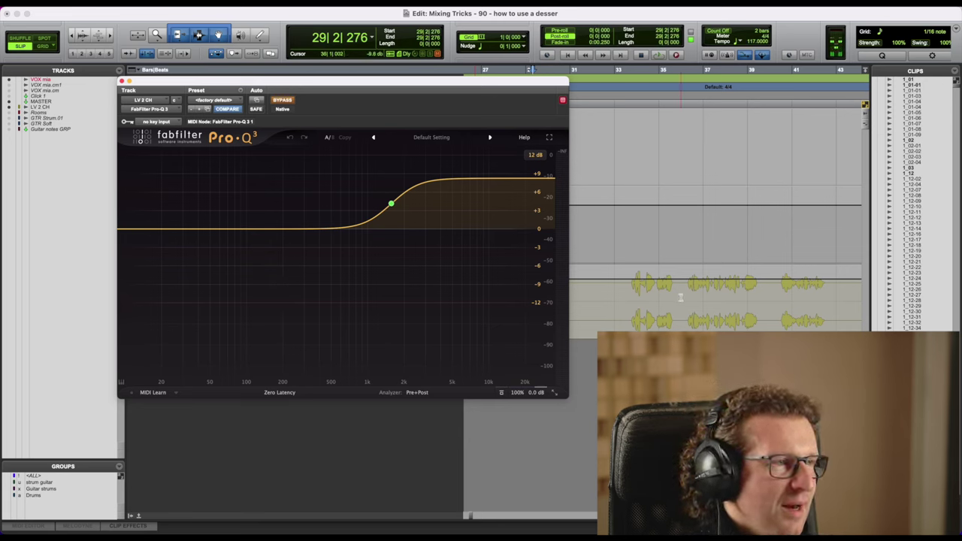
left_click_drag(683, 300, 759, 300)
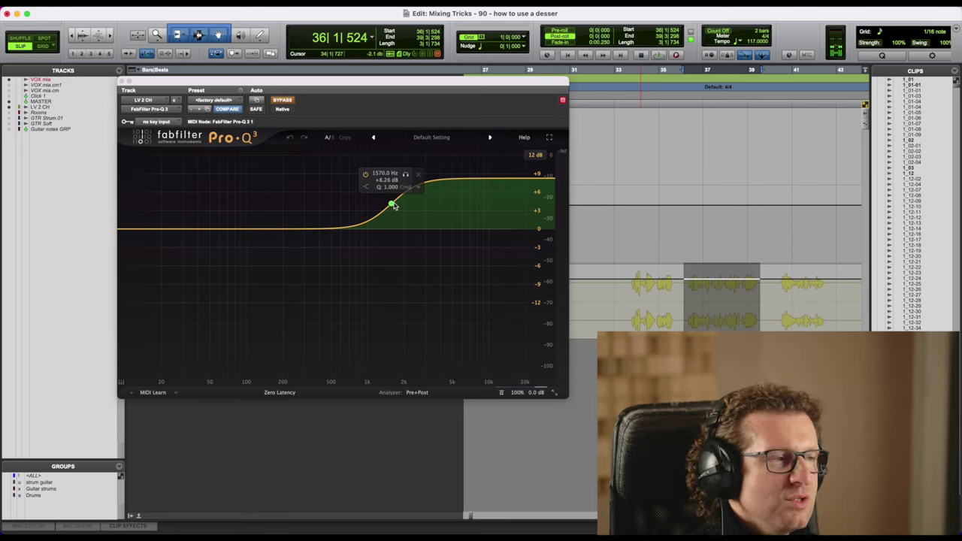
key("space")
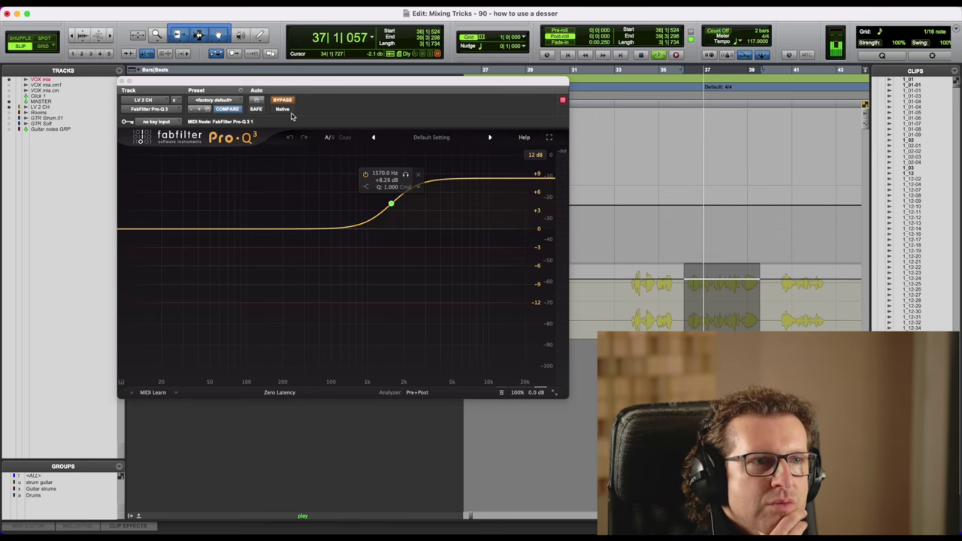
left_click(282, 100)
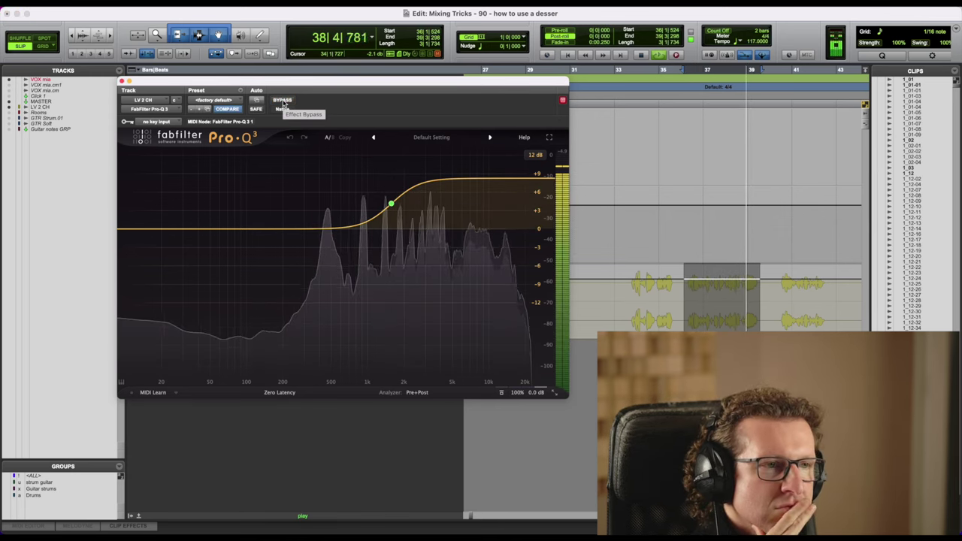
- Examine the equalized vocal's spectrum in DigiCheck while the phrase plays, and return to the Pro Tools Edit window
key("ctrl+Up")
left_click(264, 227)
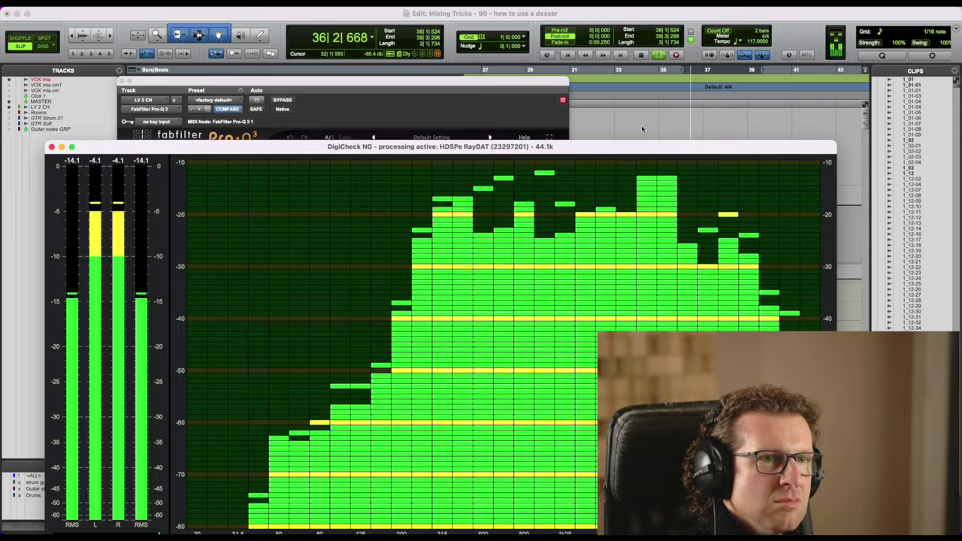
left_click(641, 125)
left_click(641, 128)
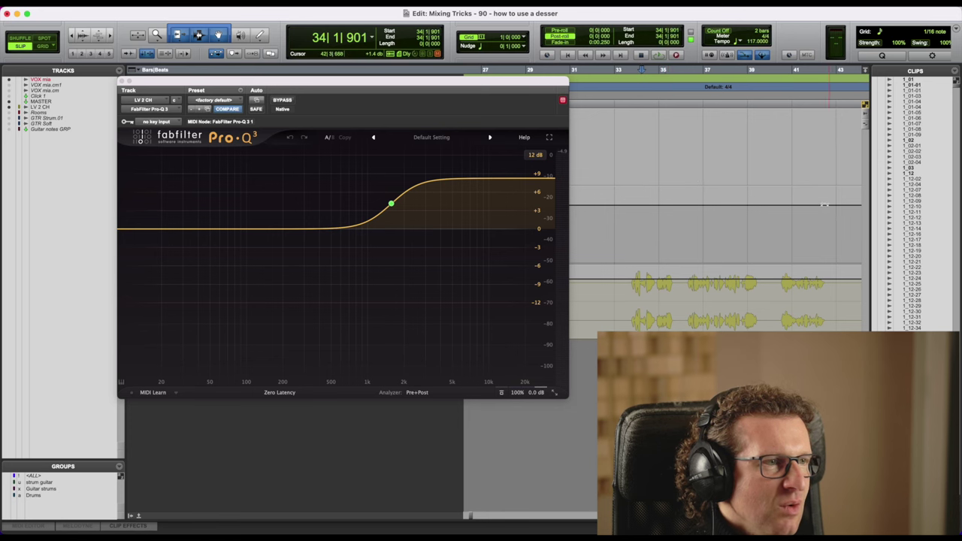
- Close and bypass the Pro-Q 3 on LV 2 CH, and look over the CLA-76 compressor's settings on the same track
left_click(121, 80)
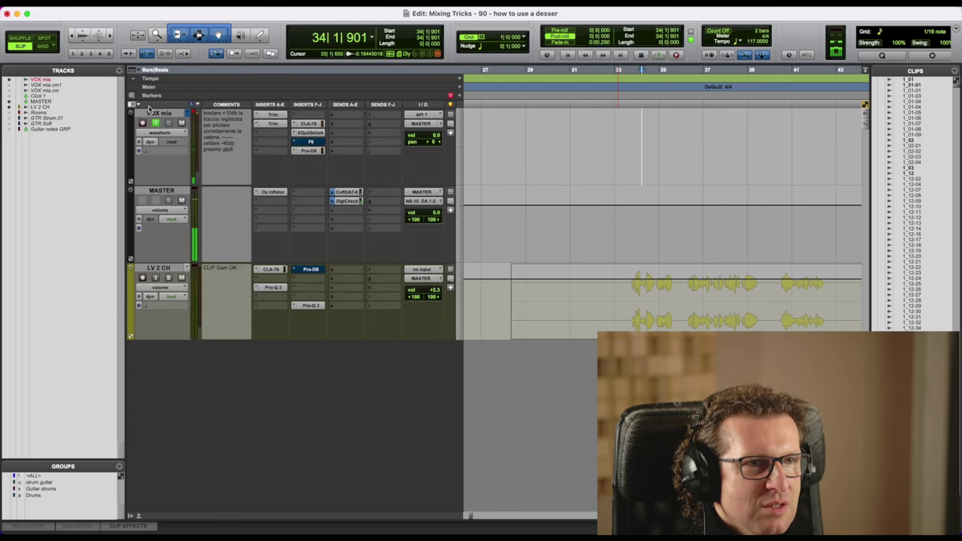
left_click(271, 287, "super")
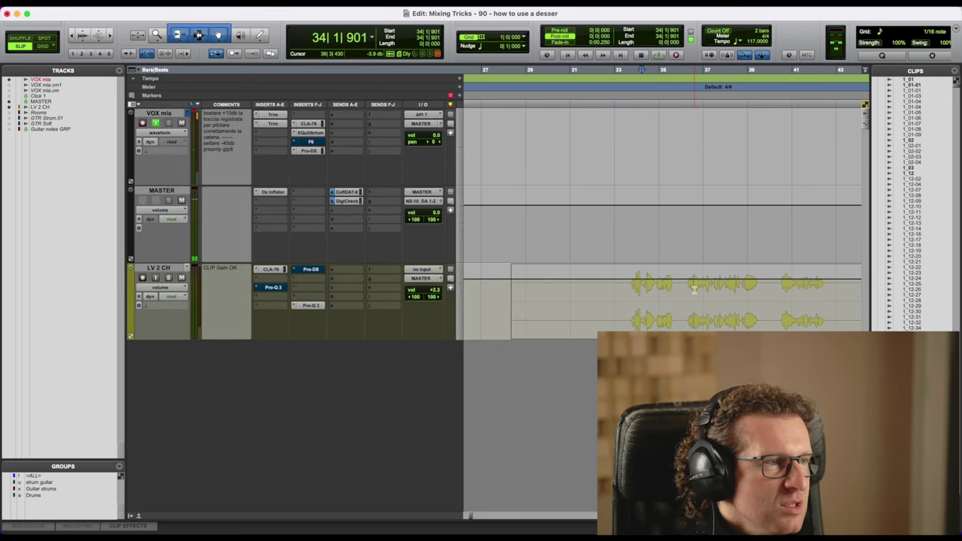
left_click(271, 269)
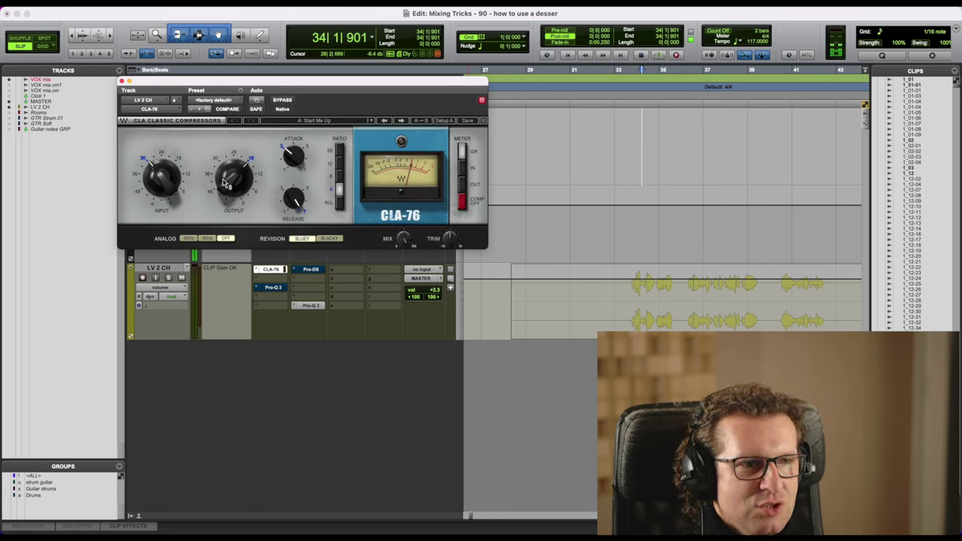
left_click(465, 326)
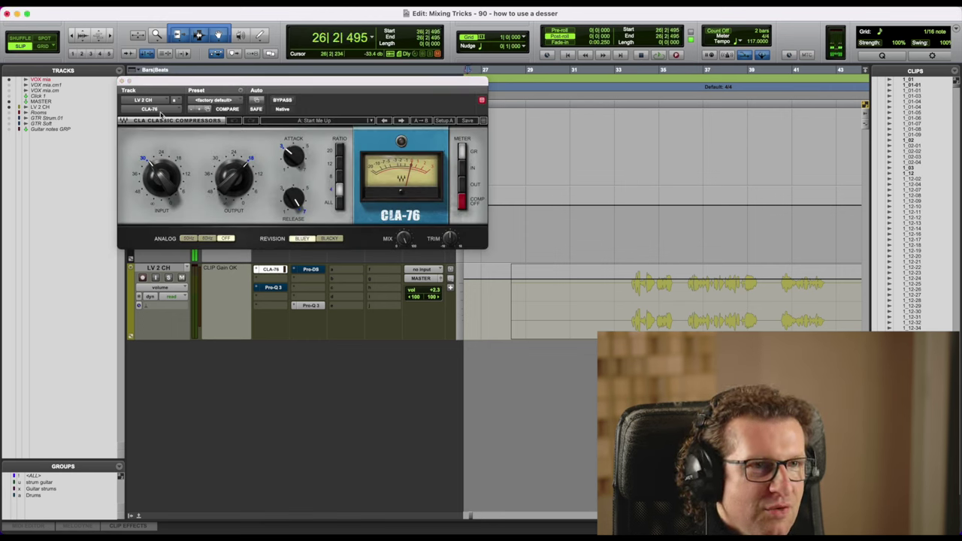
left_click(121, 81)
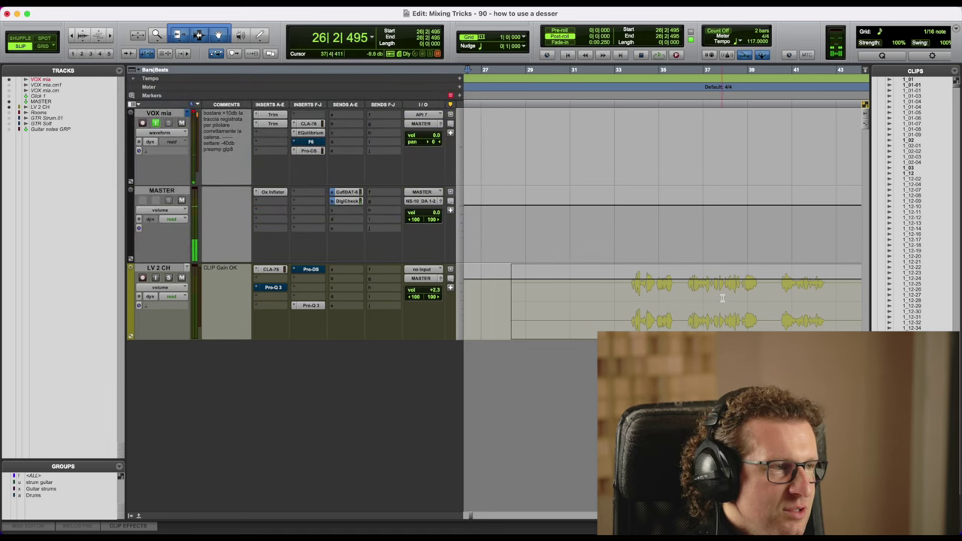
- Play the vocal phrase from bar 36 to 39 with Pro-Q 3 bypassed, examine its spectrum in DigiCheck, and stop playback
left_click_drag(685, 284, 762, 298)
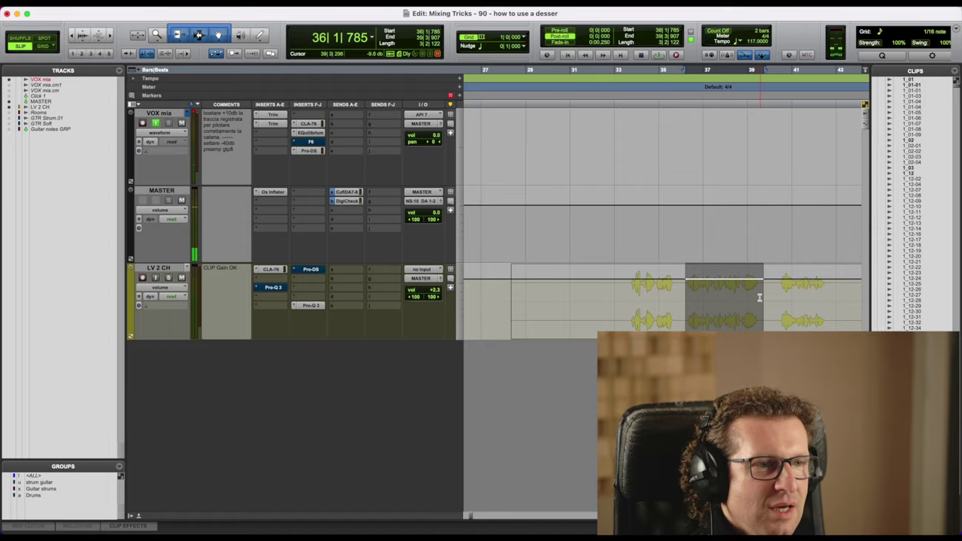
key("space")
key("ctrl+Up")
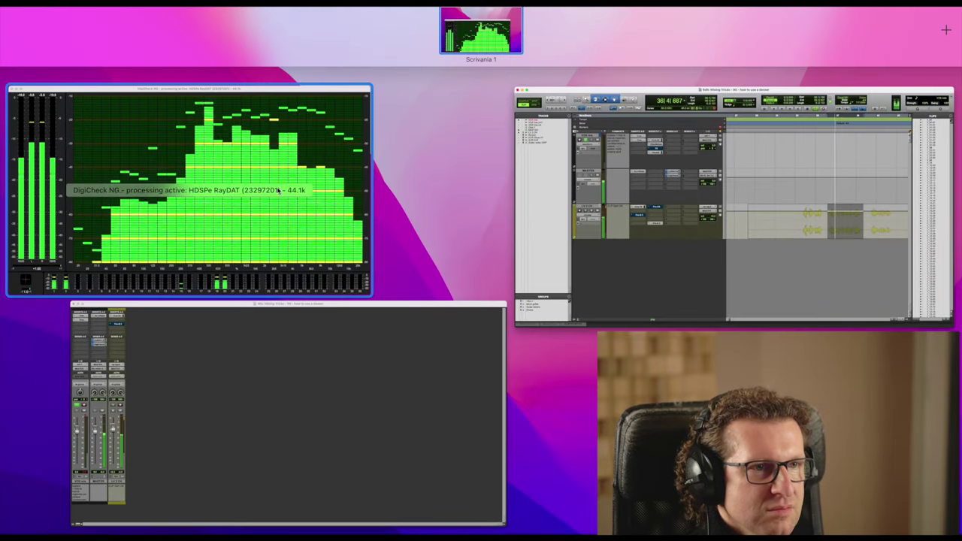
left_click(278, 190)
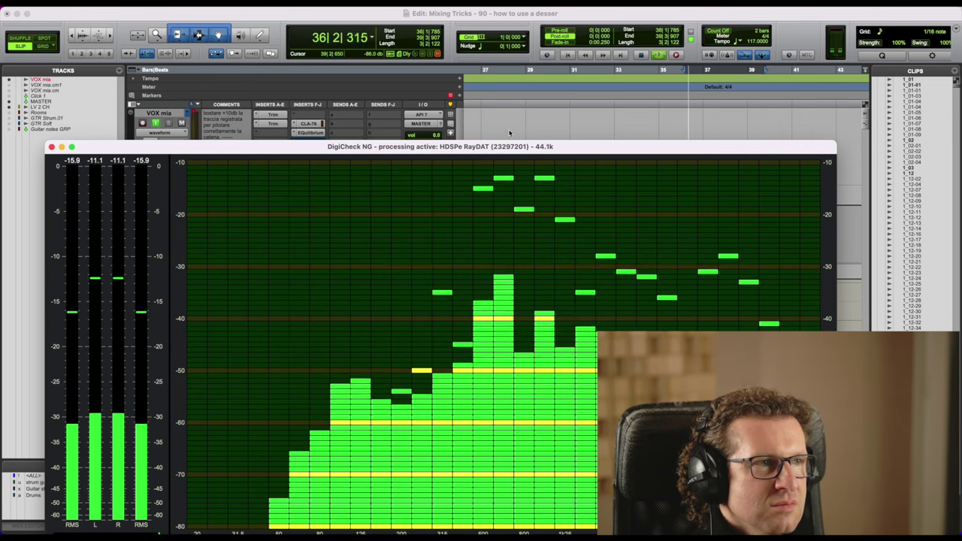
left_click(539, 119)
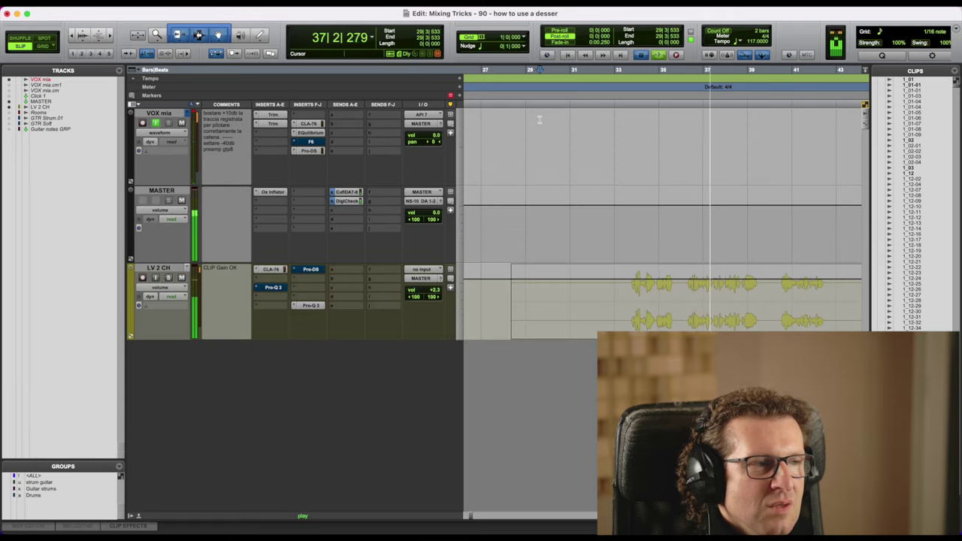
key("space")
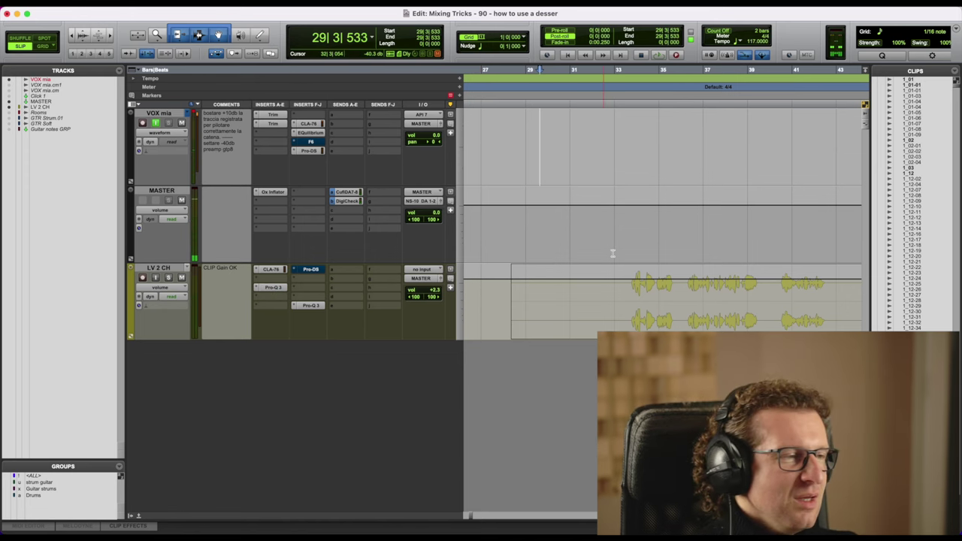
- Replay the vocal phrase from bar 36 to 39 with Pro-Q 3 active, examine its spectrum in DigiCheck, and stop playback
left_click(689, 286)
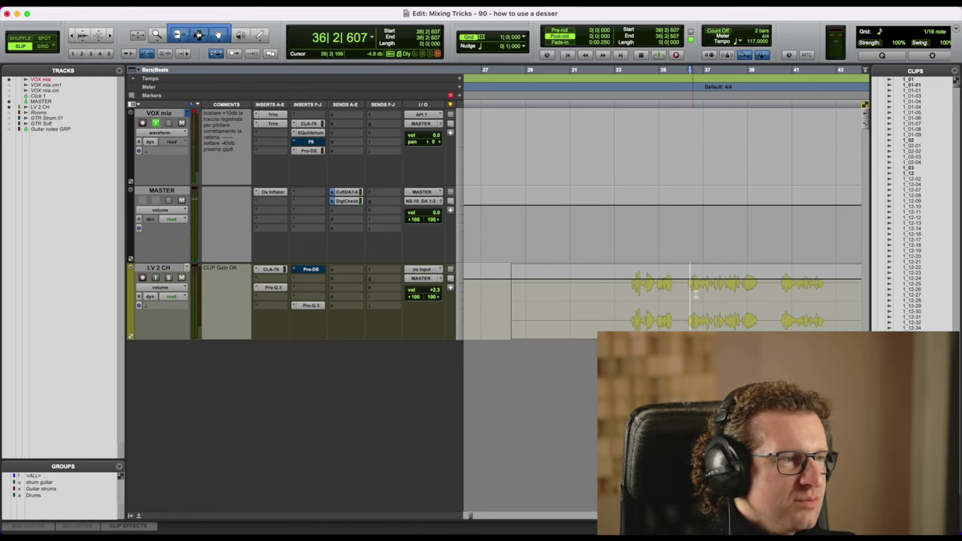
left_click(670, 289)
left_click_drag(685, 288, 766, 288)
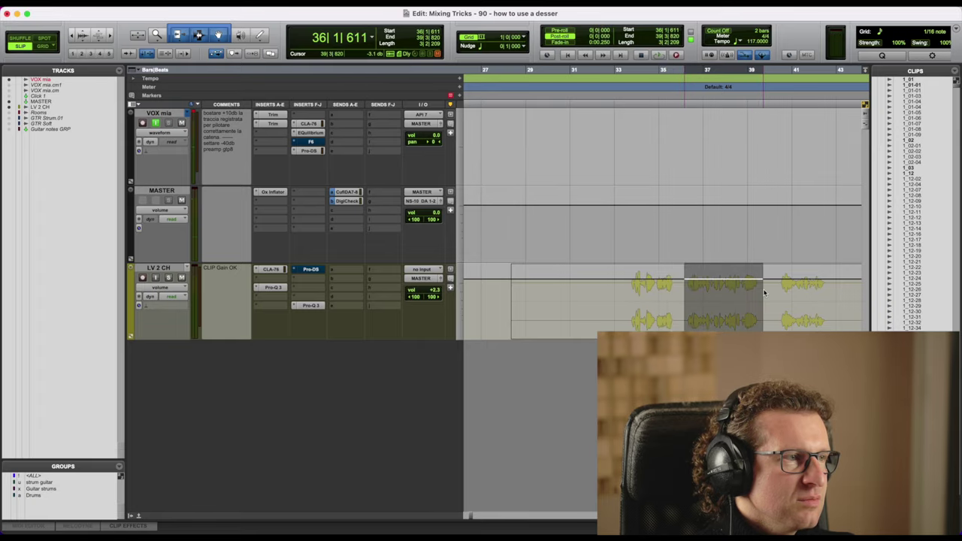
key("space")
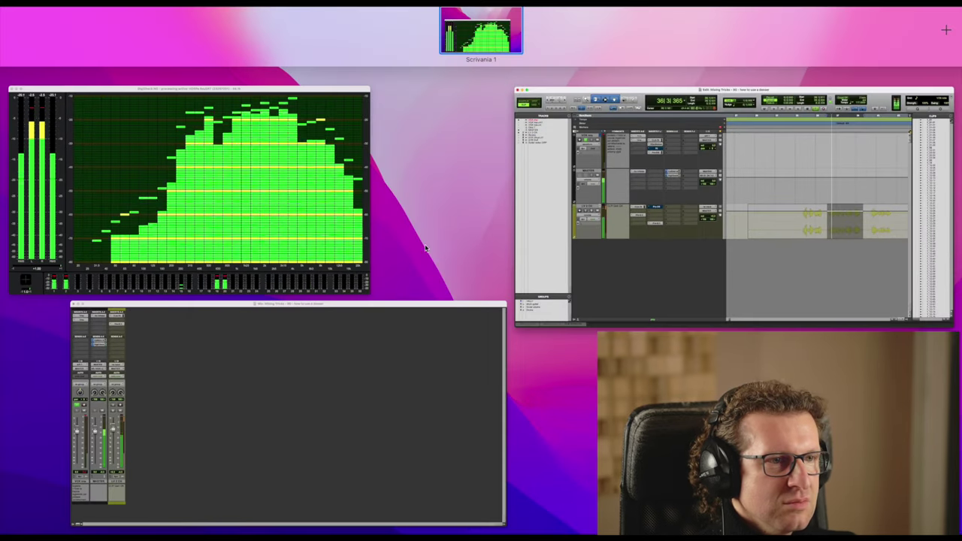
left_click(368, 185)
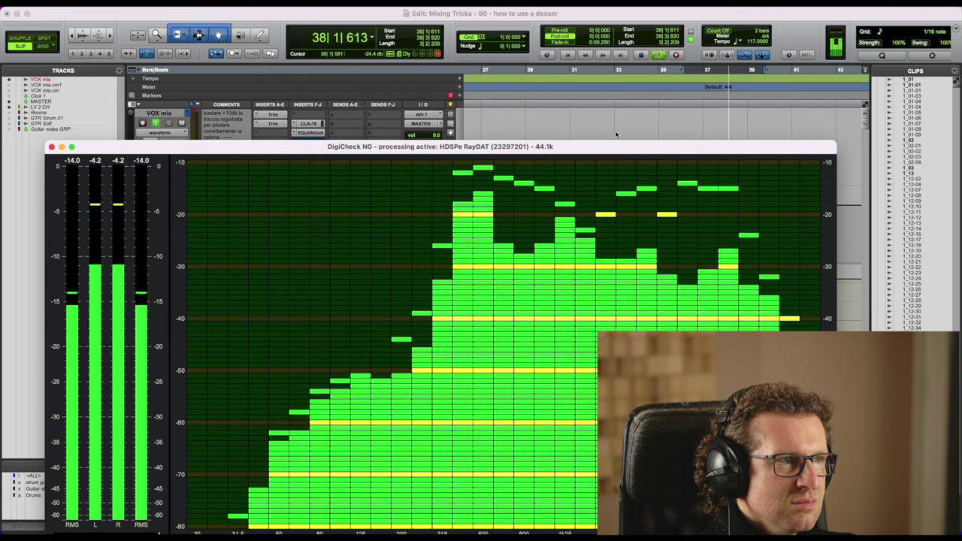
left_click(588, 118)
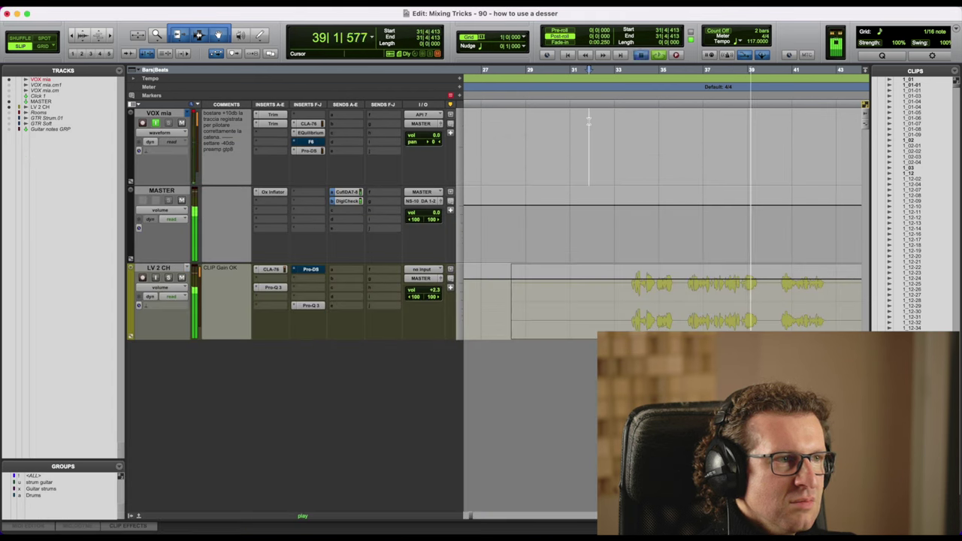
key("space")
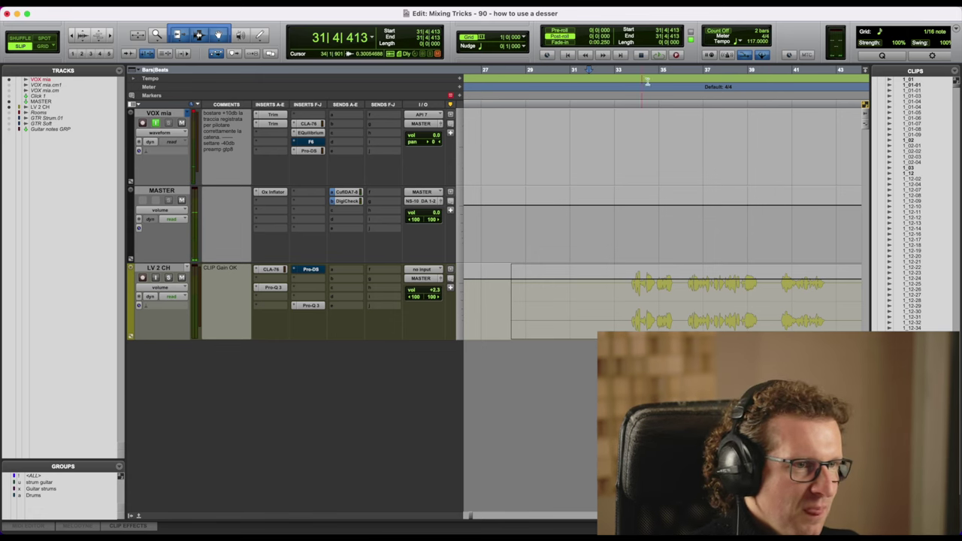
- Bypass Pro-Q 3 on LV 2 CH and replay the phrase from bar 36 to 39 while checking its spectrum in DigiCheck
left_click(275, 290)
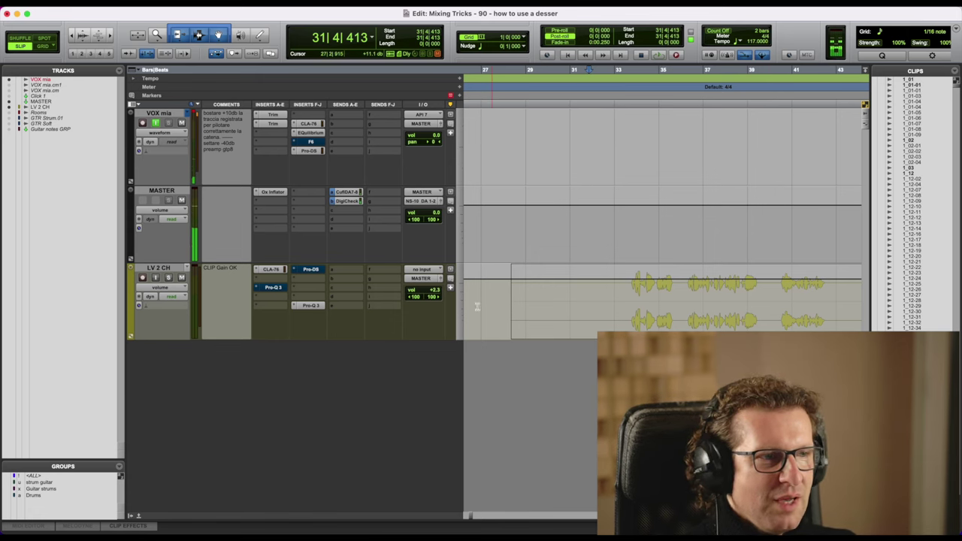
left_click_drag(686, 292, 759, 289)
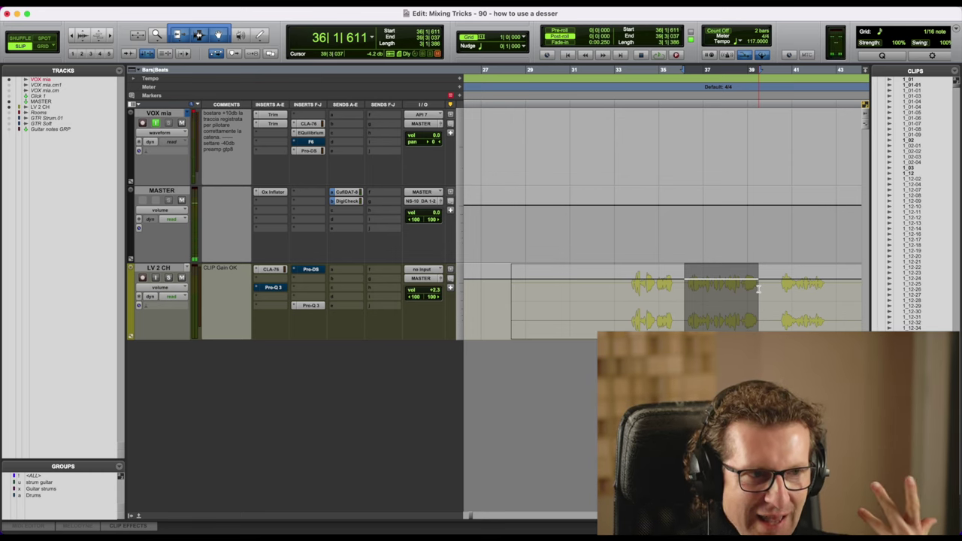
key("ctrl+Up")
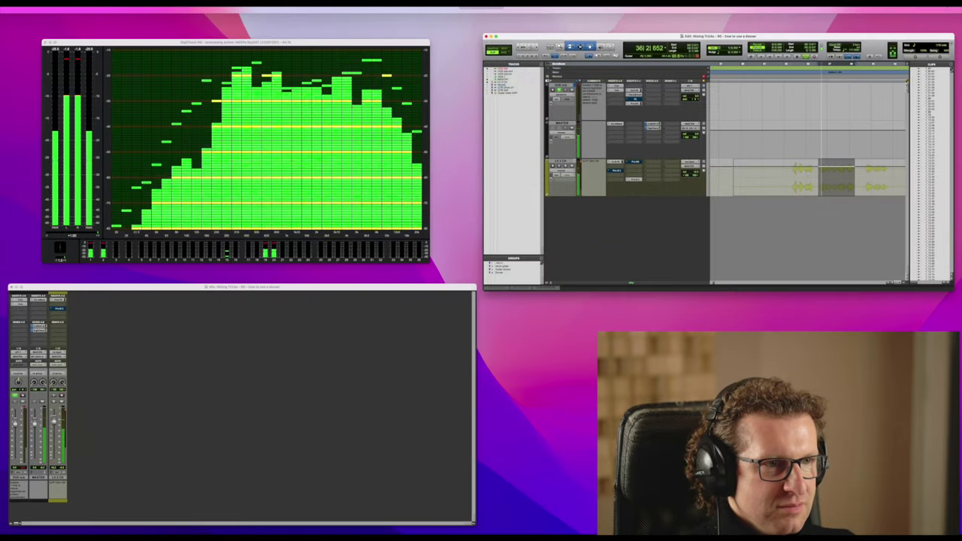
left_click(252, 218)
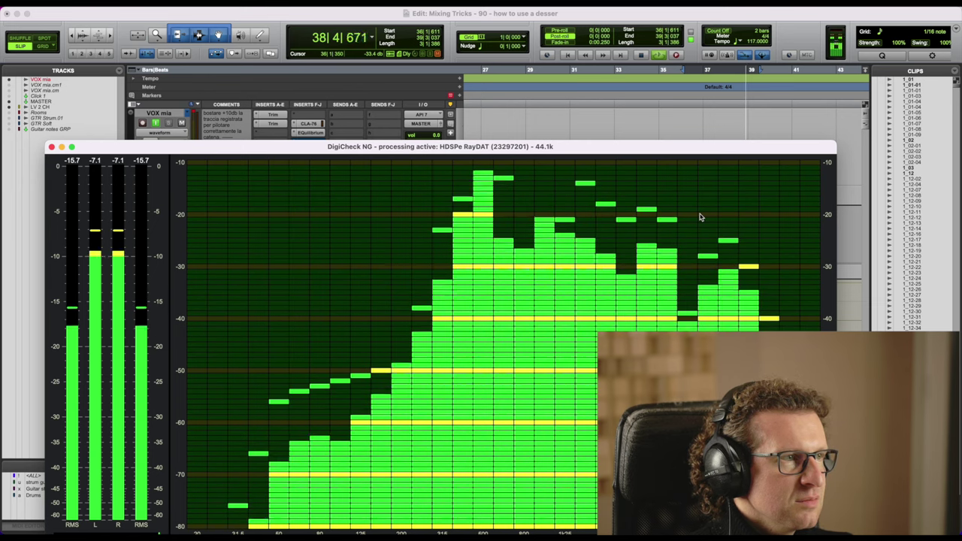
left_click(697, 123)
key("space")
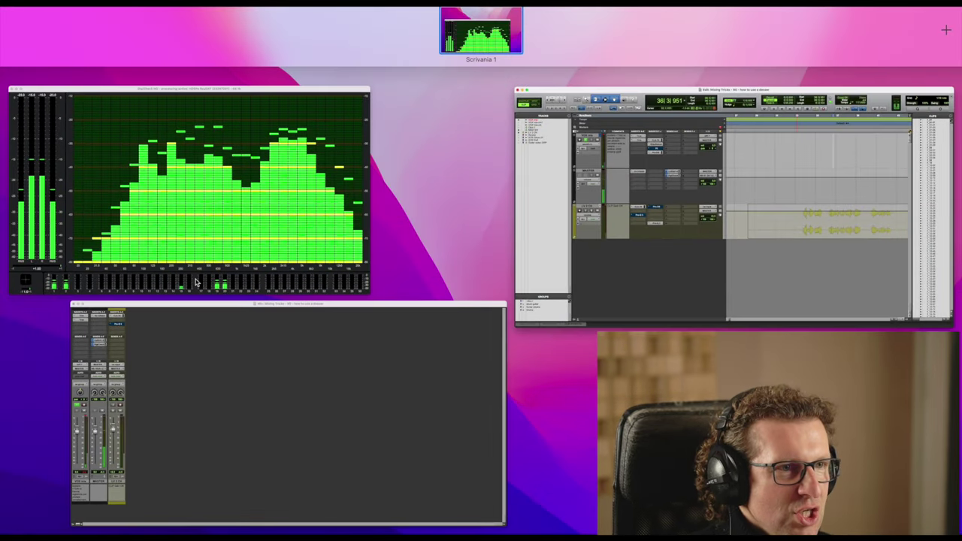
- Examine the live speaking voice's spectrum in DigiCheck with playback stopped, and return to the Pro Tools Edit window
left_click(338, 53)
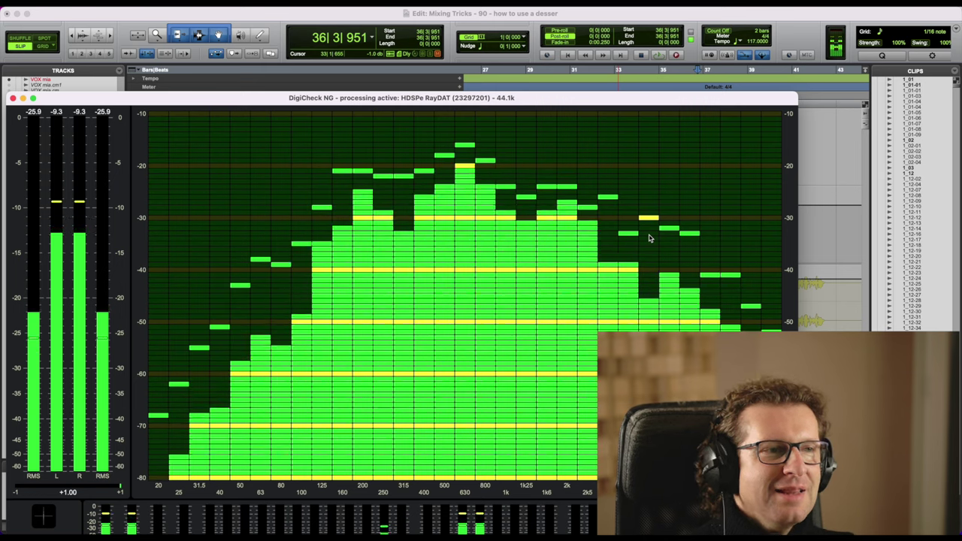
key("super+m")
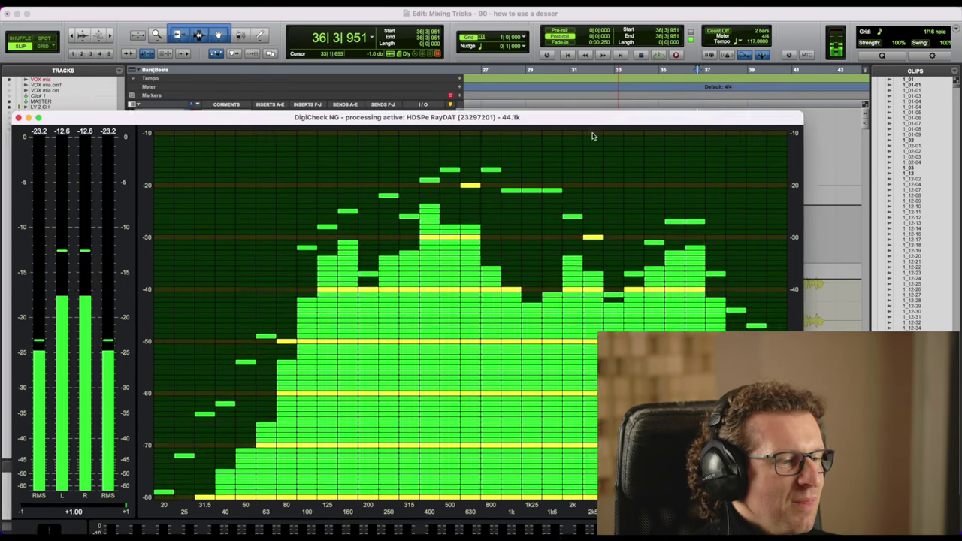
left_click(674, 233)
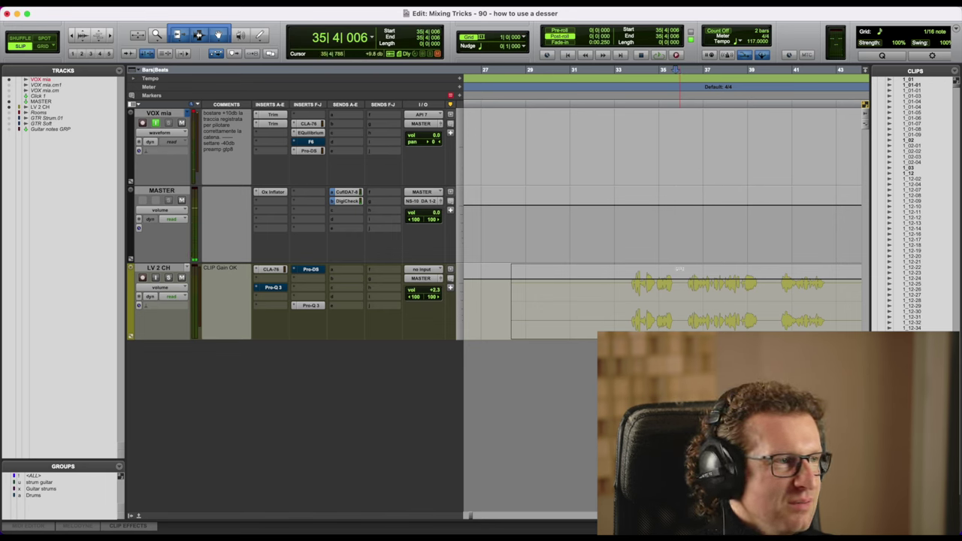
- Select and play the LV 2 CH vocal phrase from bar 36 to 39, and take Pro-Q 3 out of bypass
left_click_drag(683, 303, 760, 306)
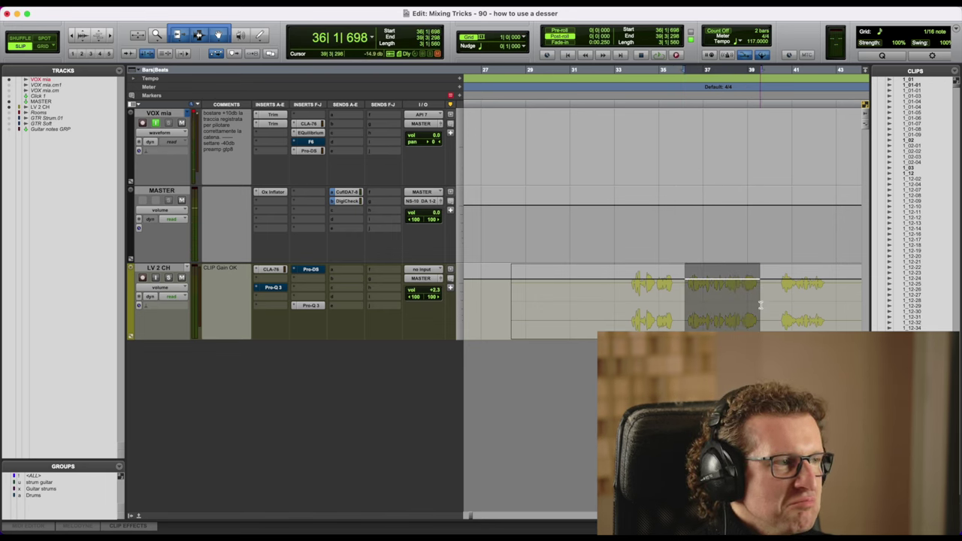
key("space")
left_click(275, 290)
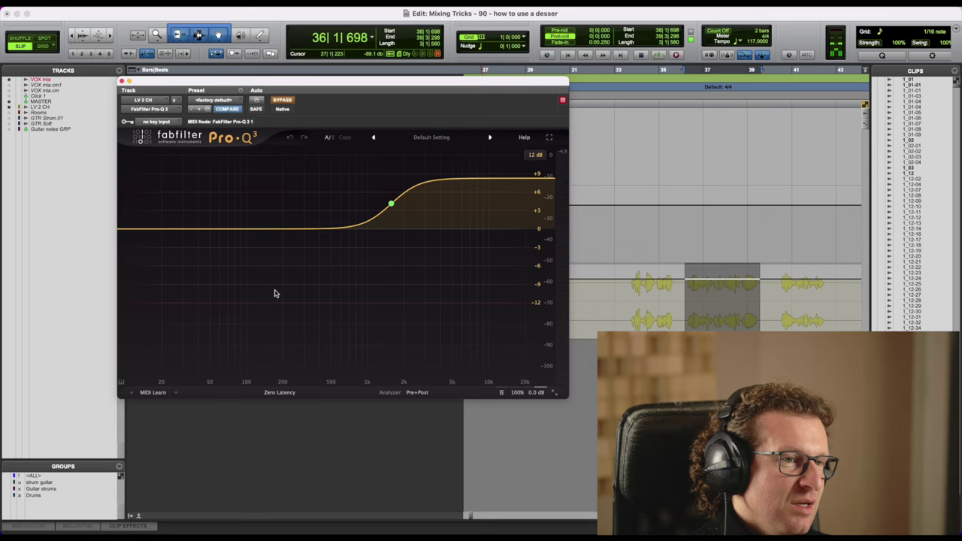
left_click(284, 103)
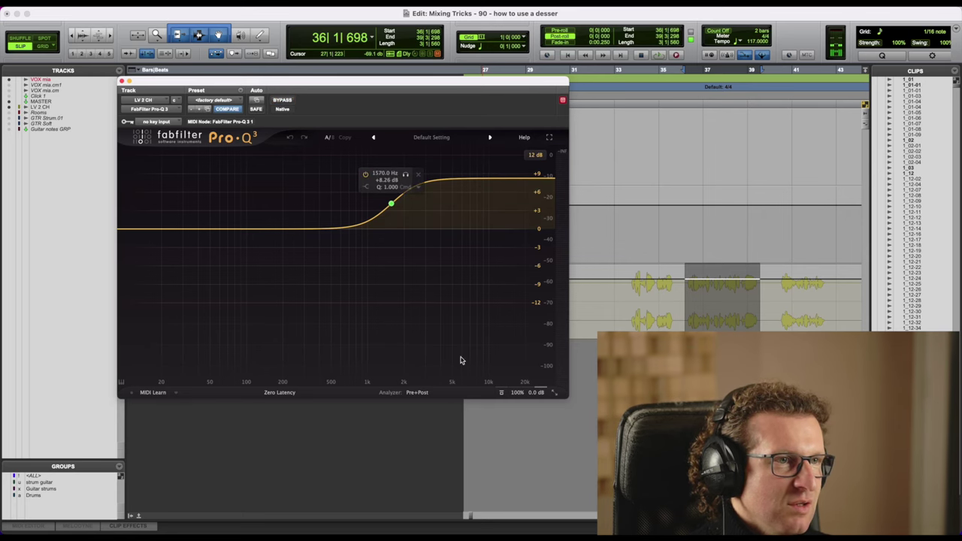
- Replay the phrase with the Pro-Q 3 high-shelf boost active, examine its spectrum in DigiCheck, and stop playback
key("space")
left_click(516, 533)
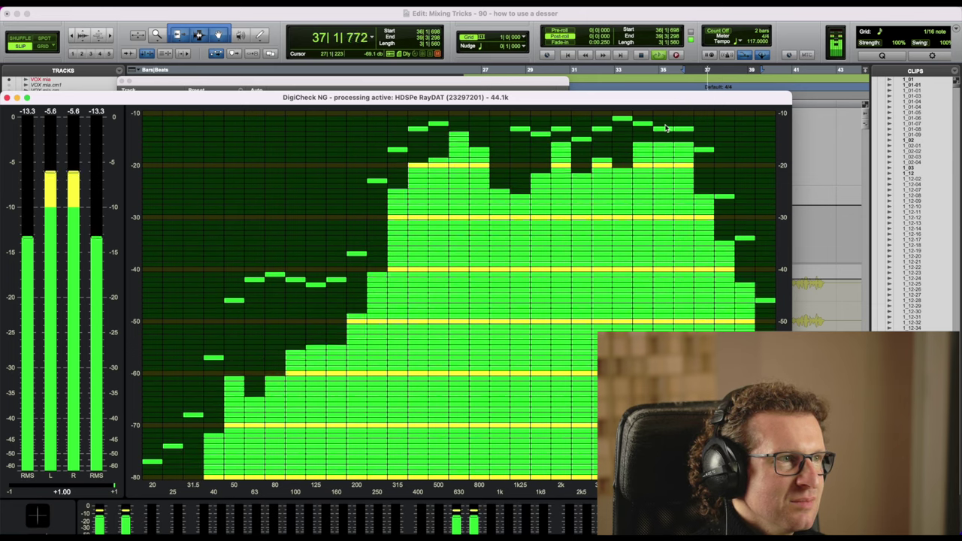
left_click(806, 162)
key("space")
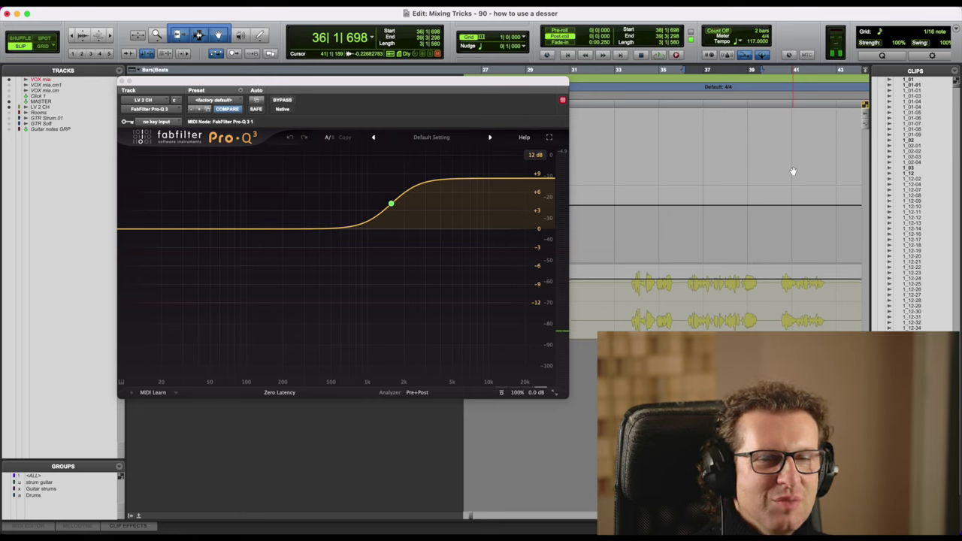
mouse_move(395, 206)
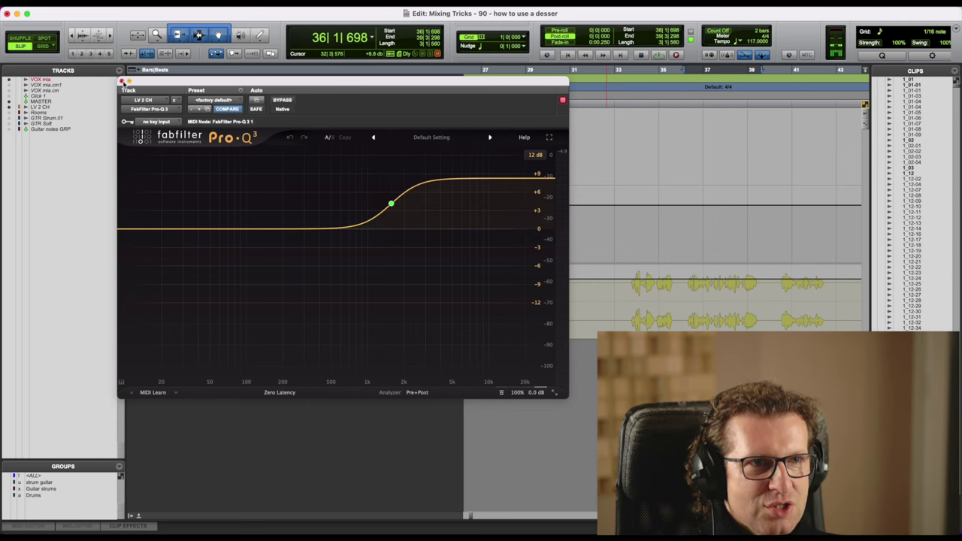
- Close the Pro-Q 3 window, and open Pro-DS on LV 2 CH and take it out of bypass
left_click(124, 81)
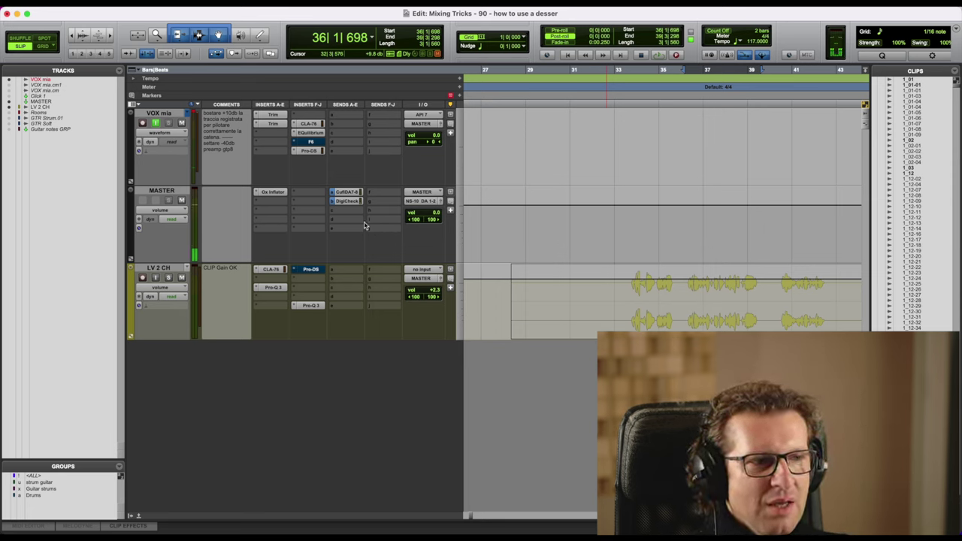
left_click(309, 269)
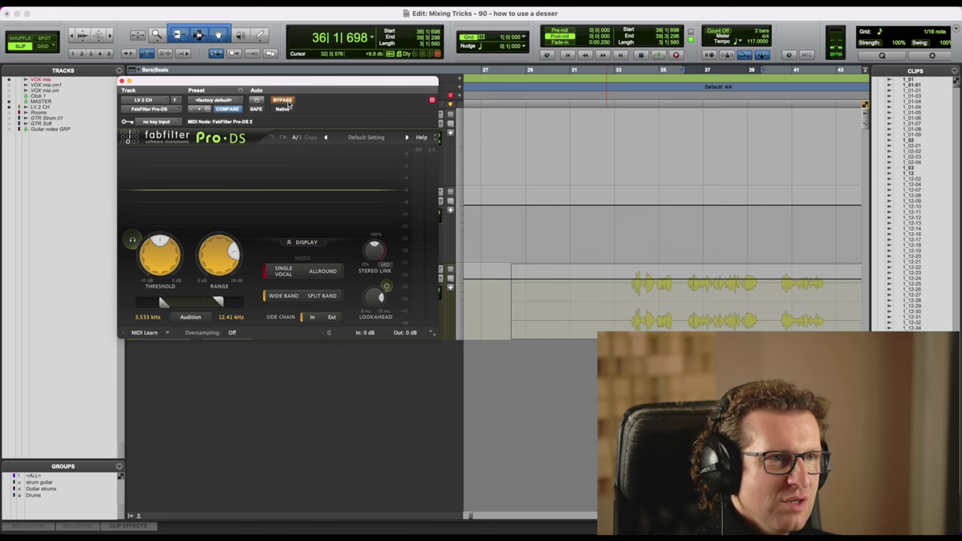
left_click(283, 100)
- Play the vocal phrase from bar 36 to 39 with Pro-DS active, examine its spectrum in DigiCheck, and return to the Edit window
left_click_drag(685, 284, 761, 284)
key("space")
key("ctrl+Up")
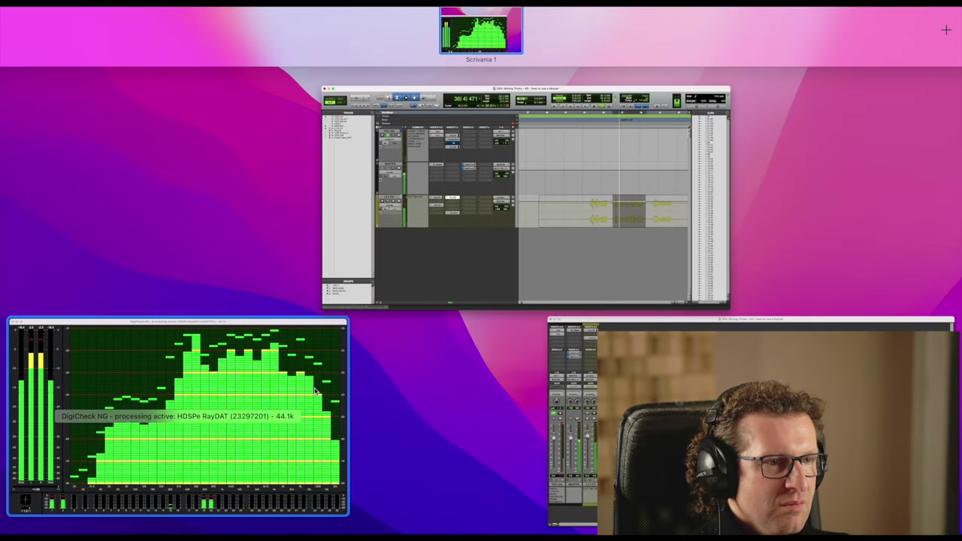
left_click(315, 342)
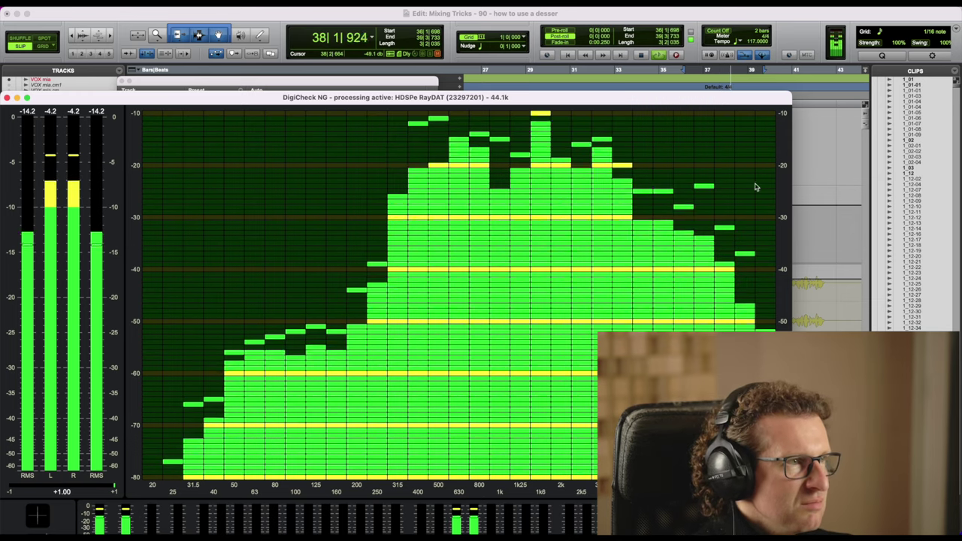
left_click(823, 172)
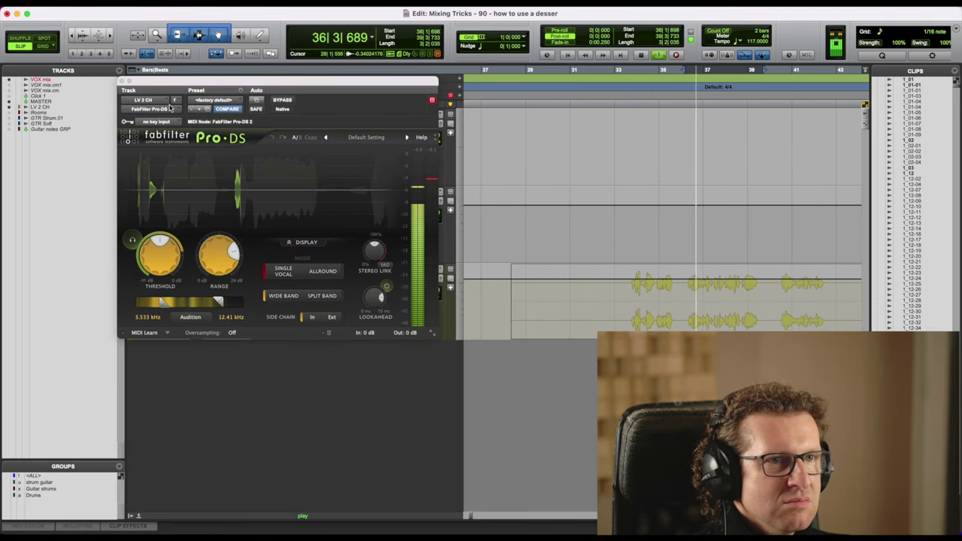
- Close Pro-DS and compare the phrase by playing it with Pro-Q 3 and Pro-DS bypassed, and again with both active
left_click(121, 81)
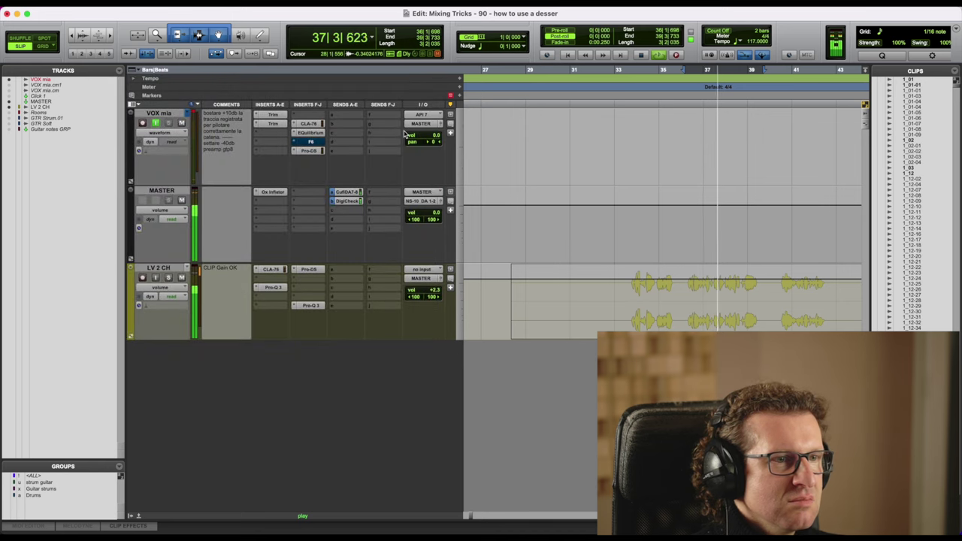
left_click(271, 290, "super")
left_click(304, 272, "super")
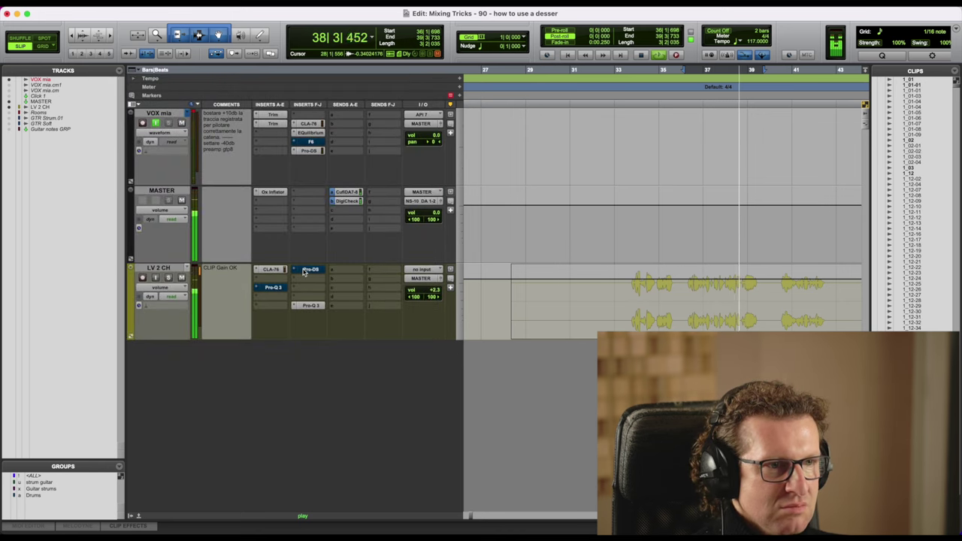
key("space")
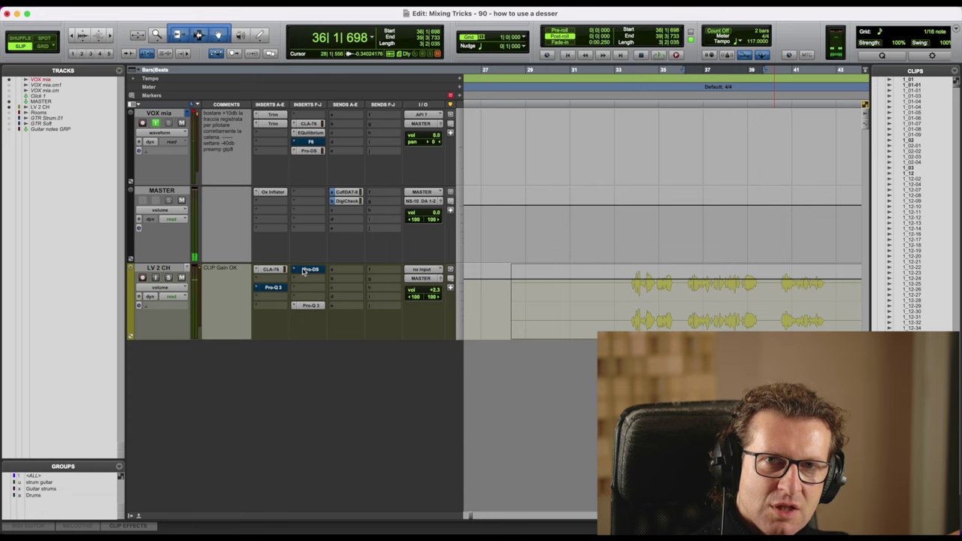
key("space")
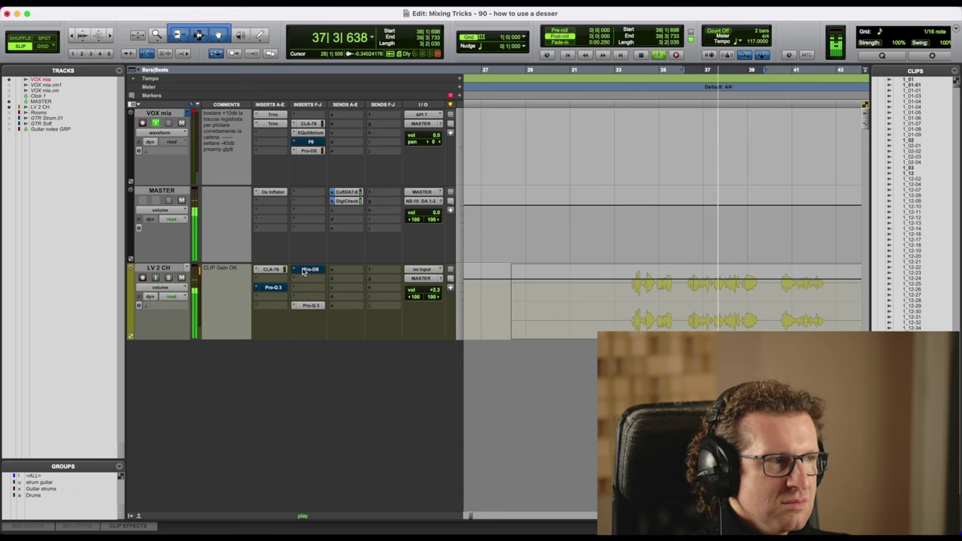
key("space")
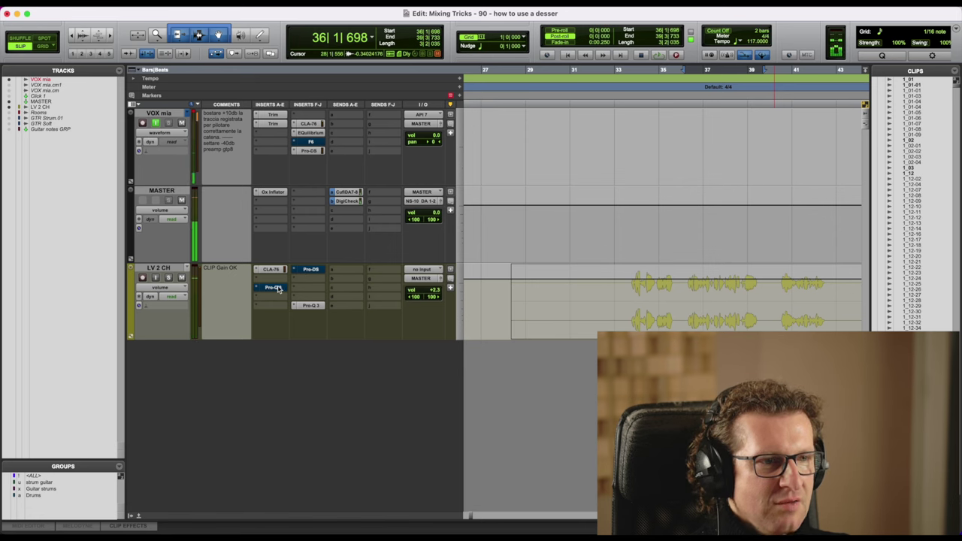
key("space")
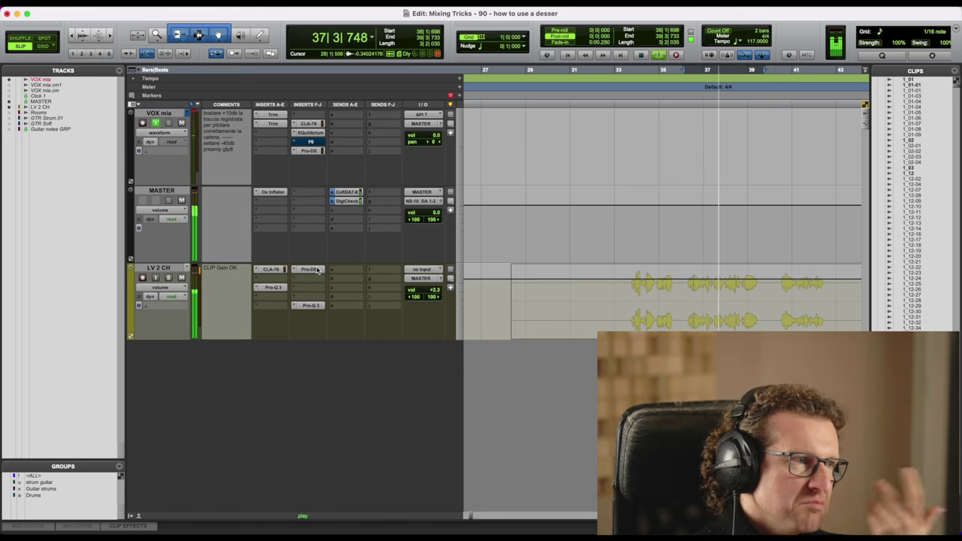
key("space")
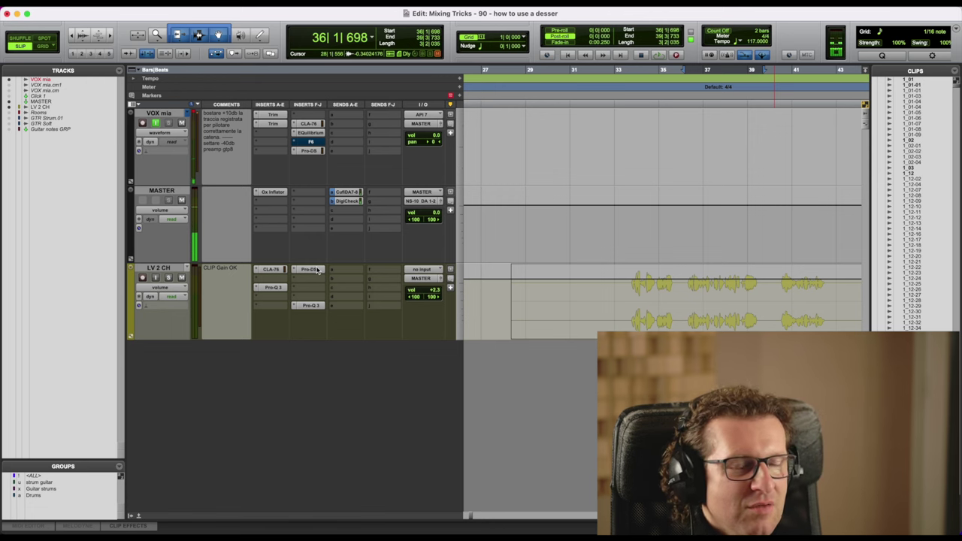
- Open Pro-DS on LV 2 CH, select the phrase from bar 36 to 39, and examine the de-essing display during playback
left_click(317, 271)
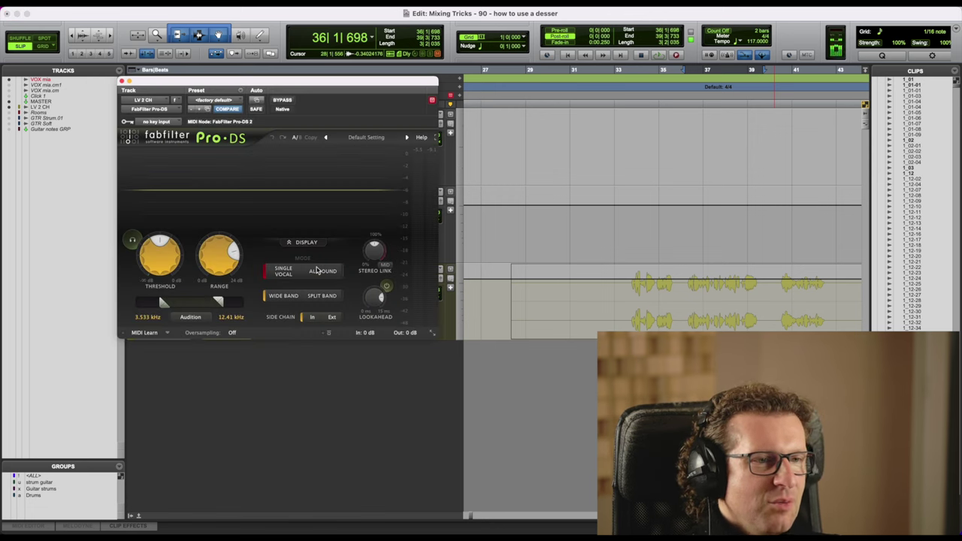
left_click_drag(289, 90, 371, 89)
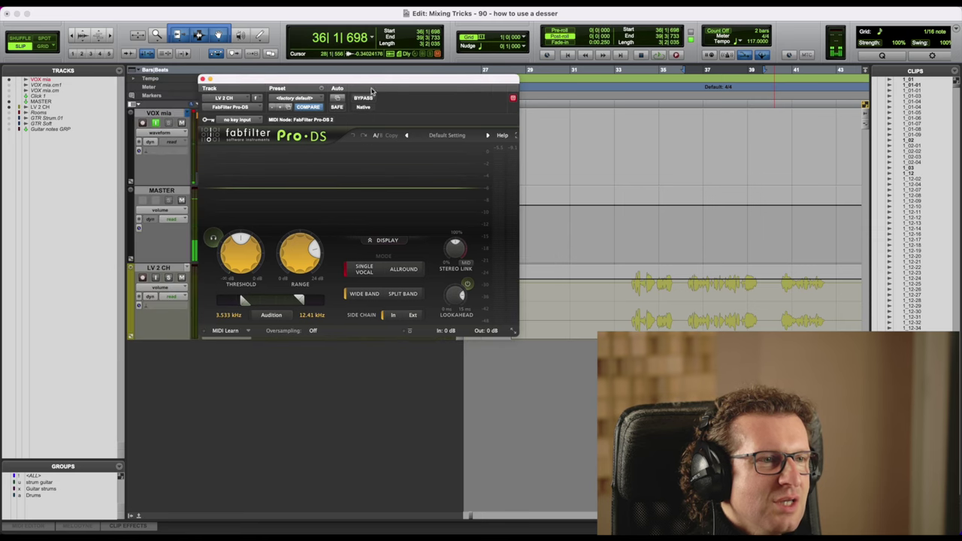
left_click_drag(685, 297, 759, 305)
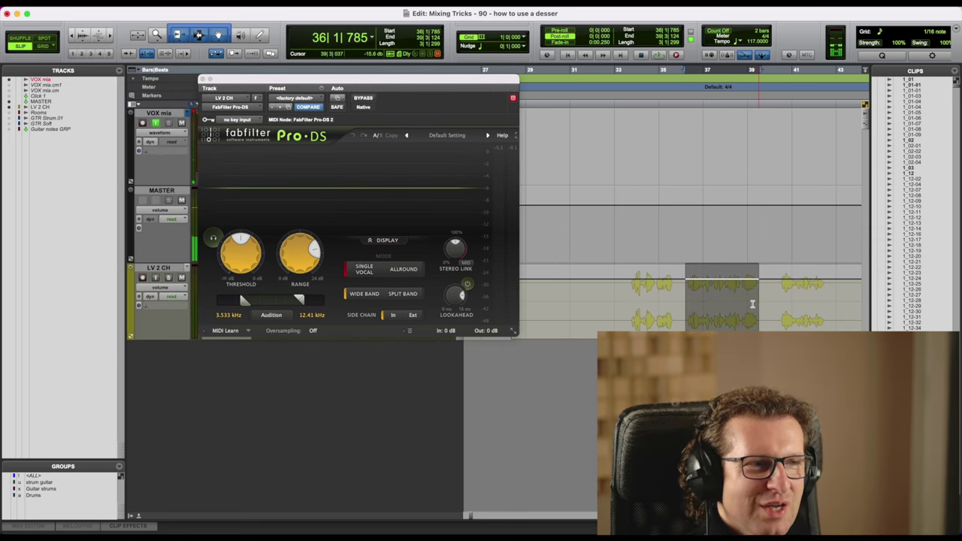
key("space")
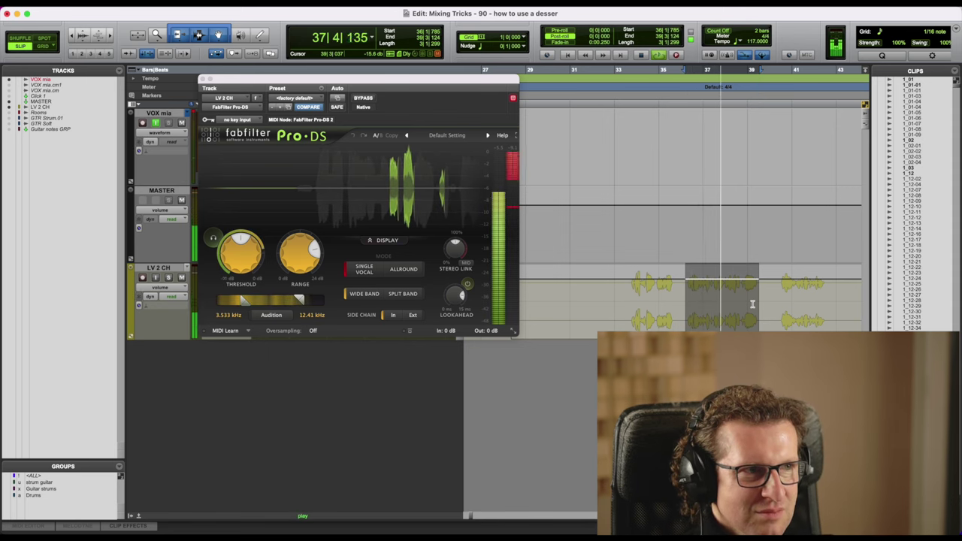
key("space")
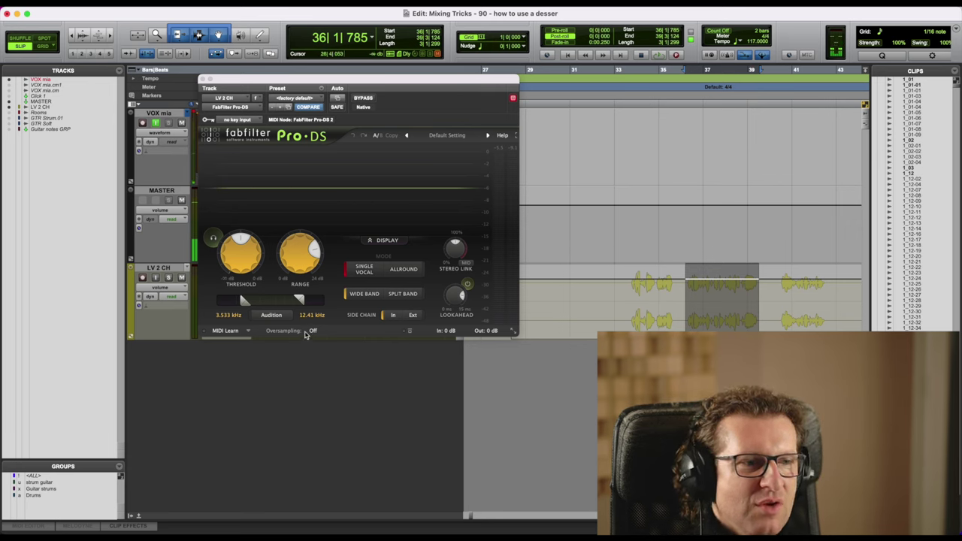
- Examine Pro-DS's threshold, side-chain frequency sliders and Range control, replaying the vocal phrase to observe the de-essing
mouse_move(282, 302)
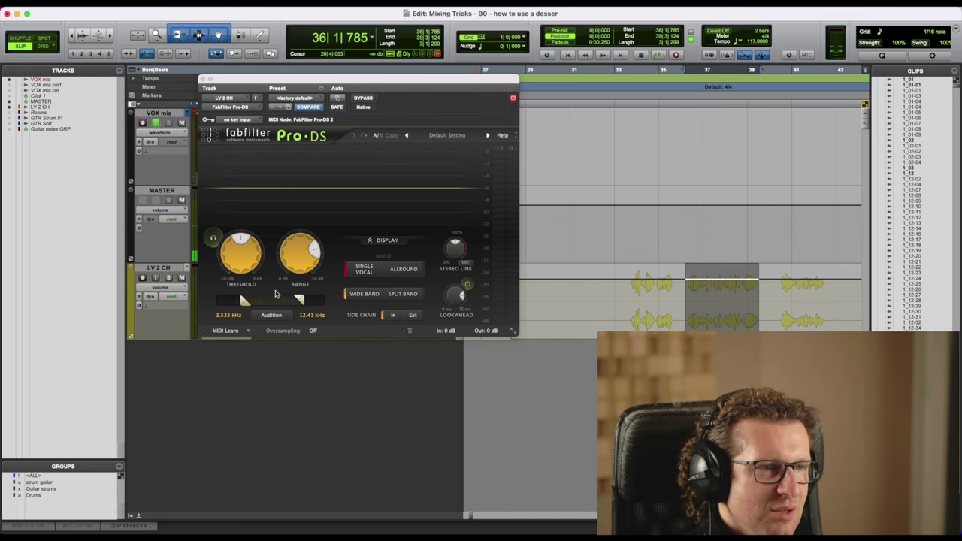
mouse_move(236, 265)
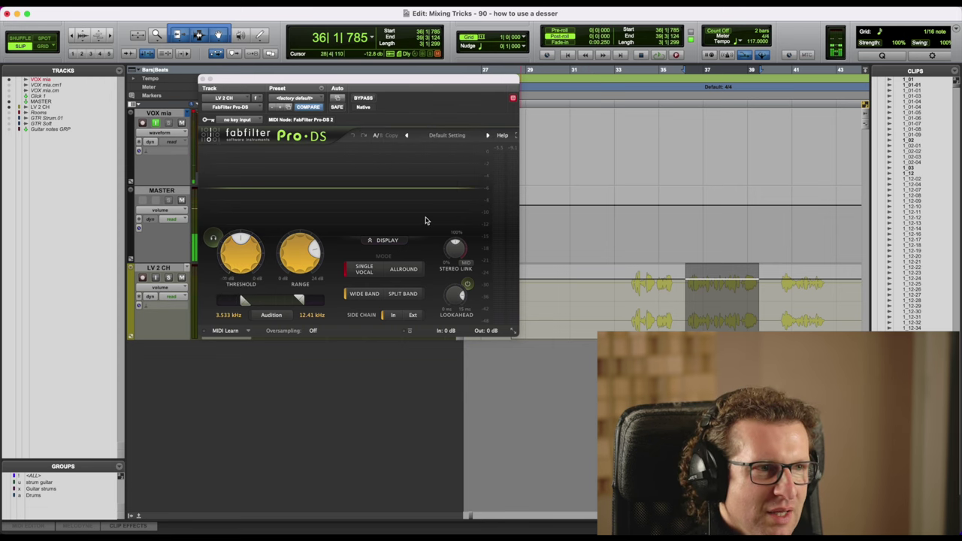
key("space")
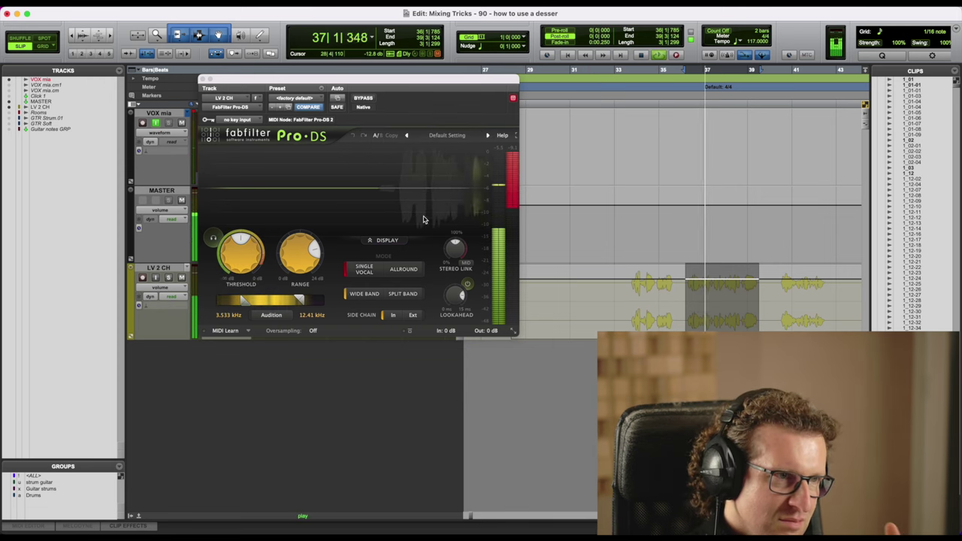
key("space")
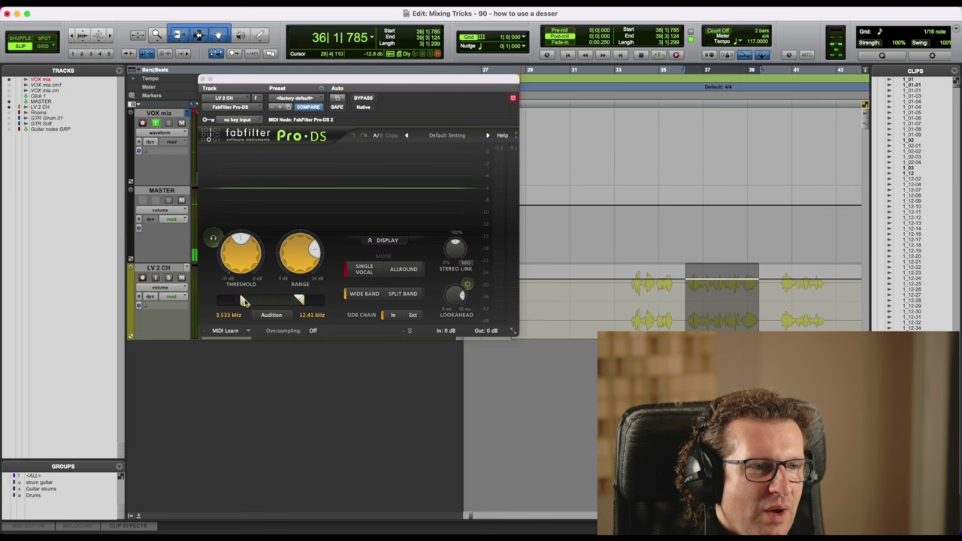
mouse_move(240, 298)
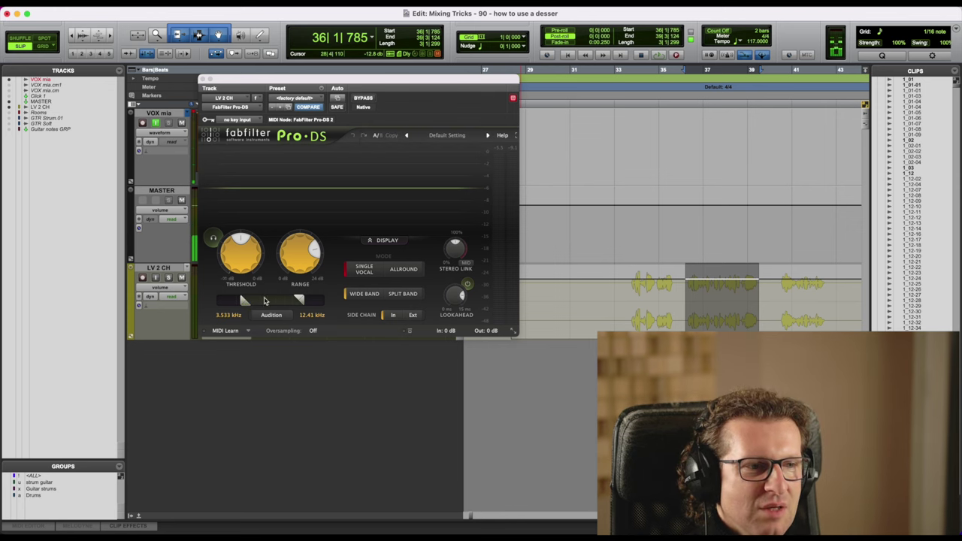
mouse_move(312, 305)
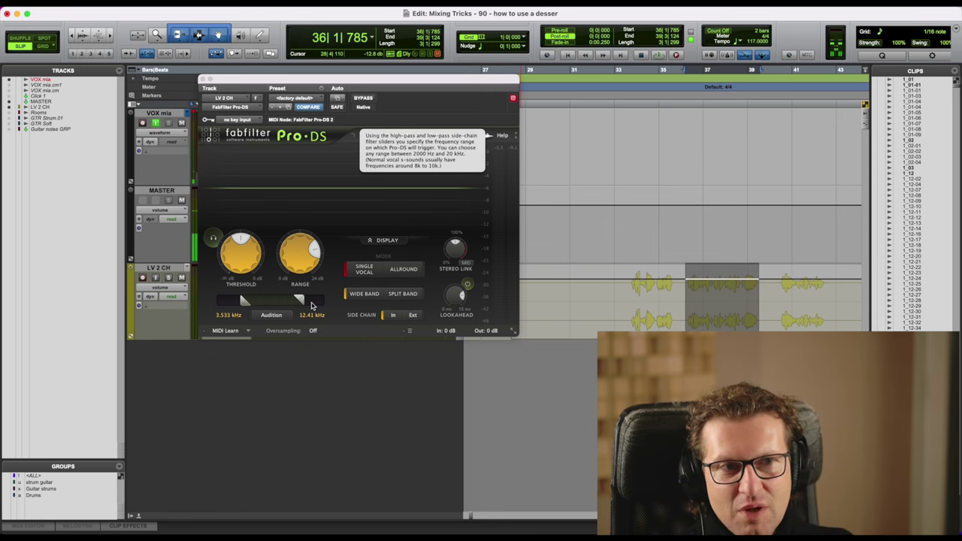
mouse_move(299, 256)
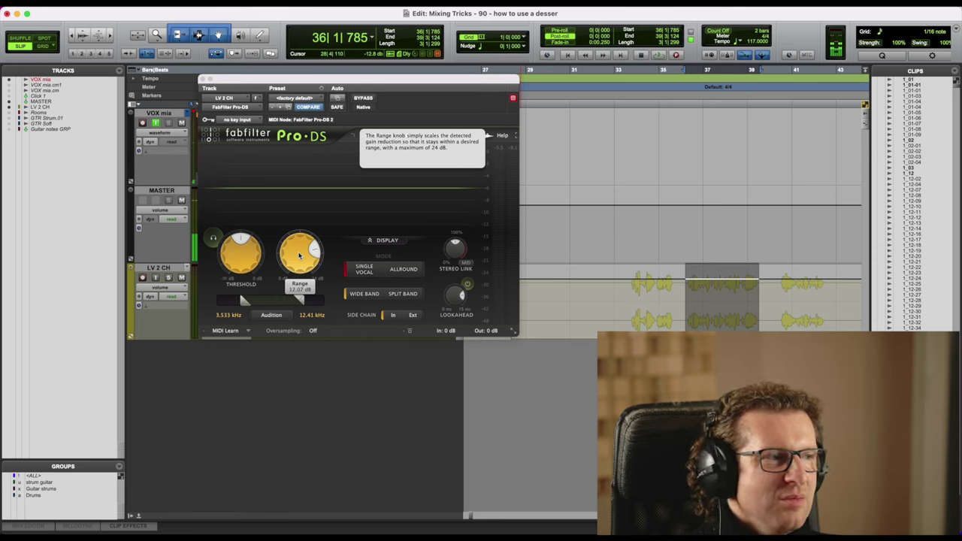
- Replay the vocal phrase twice and examine the gain reduction meter in Pro-DS
key("space")
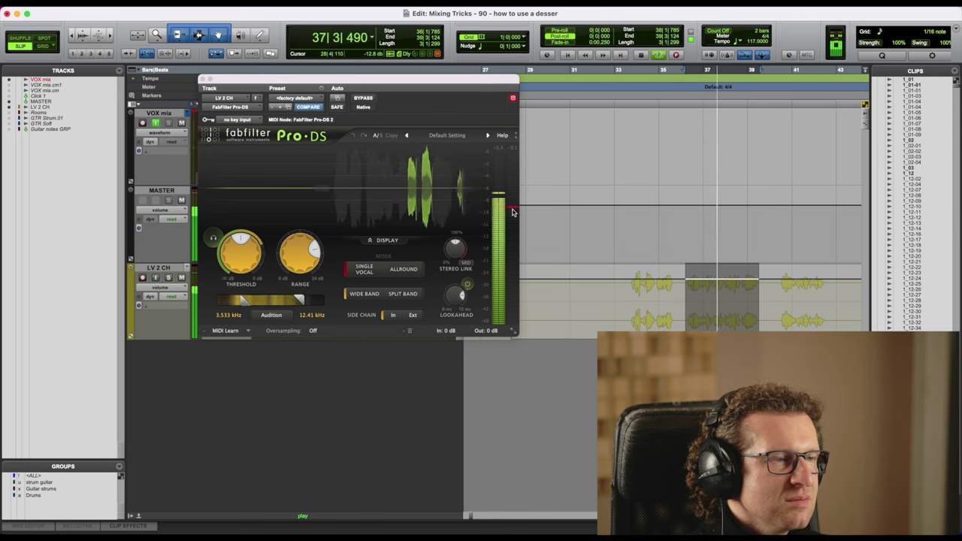
mouse_move(512, 213)
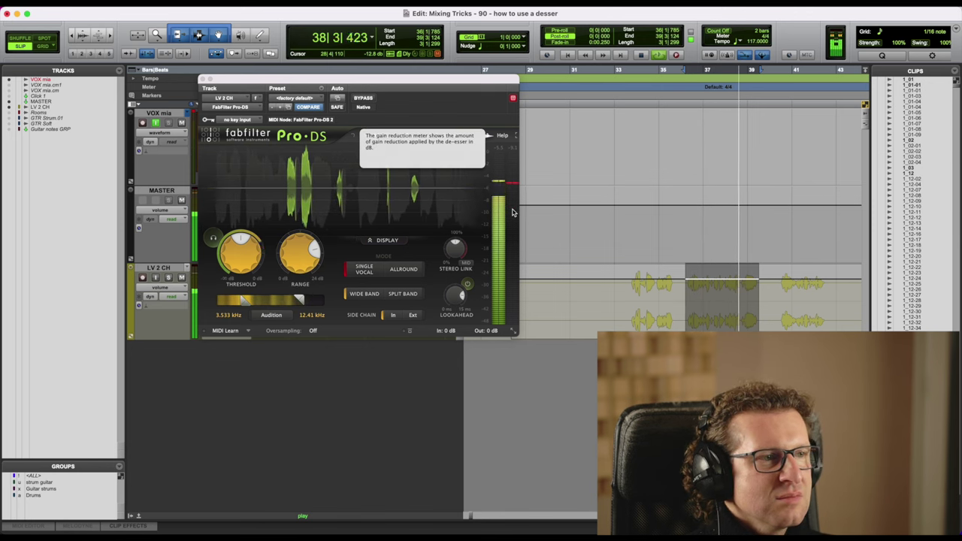
key("space")
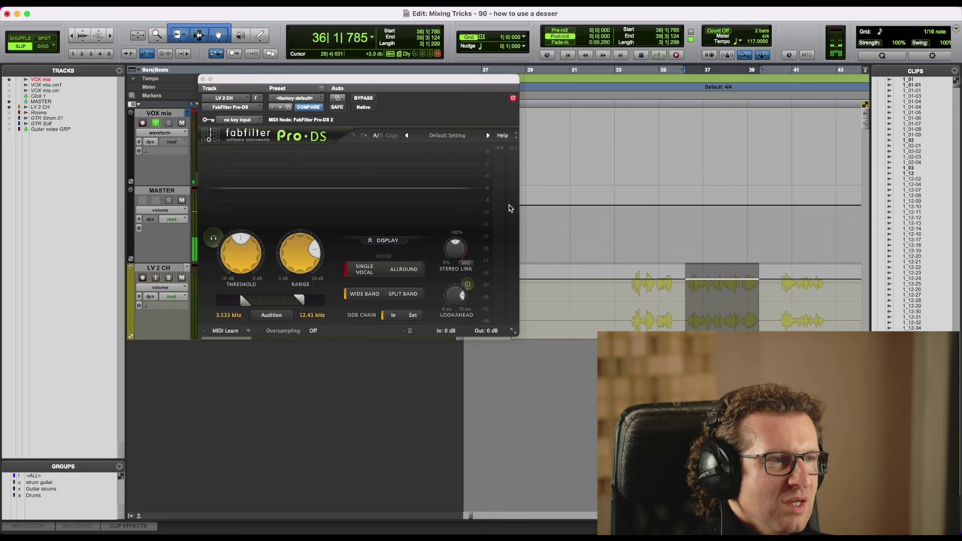
key("space")
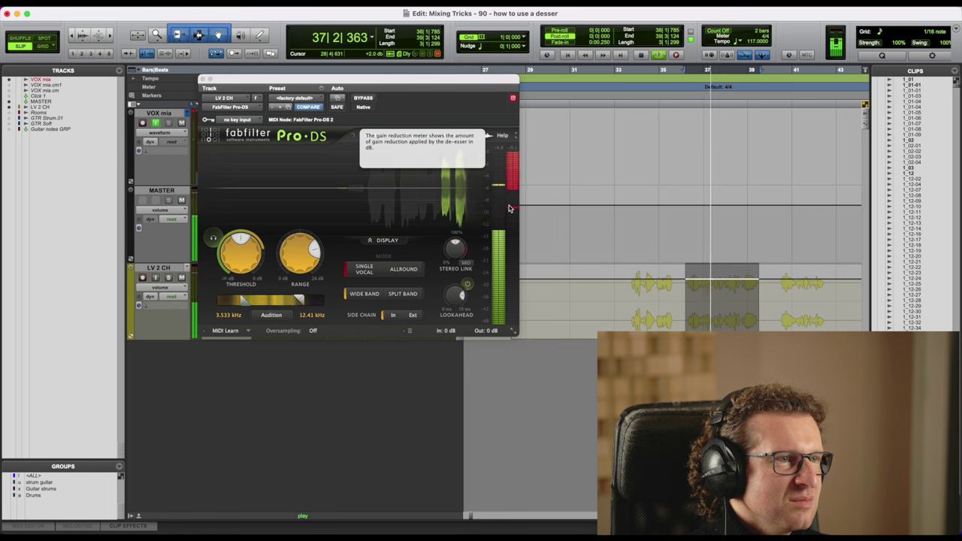
key("space")
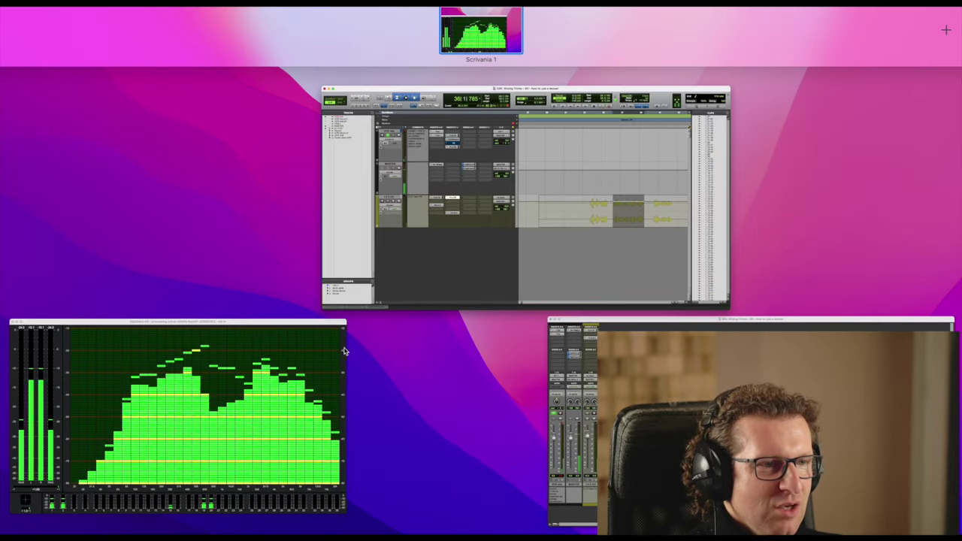
- Switch to DigiCheck, examine the live spectrum with playback stopped, and move its window out of the way of Pro-DS
left_click(345, 369)
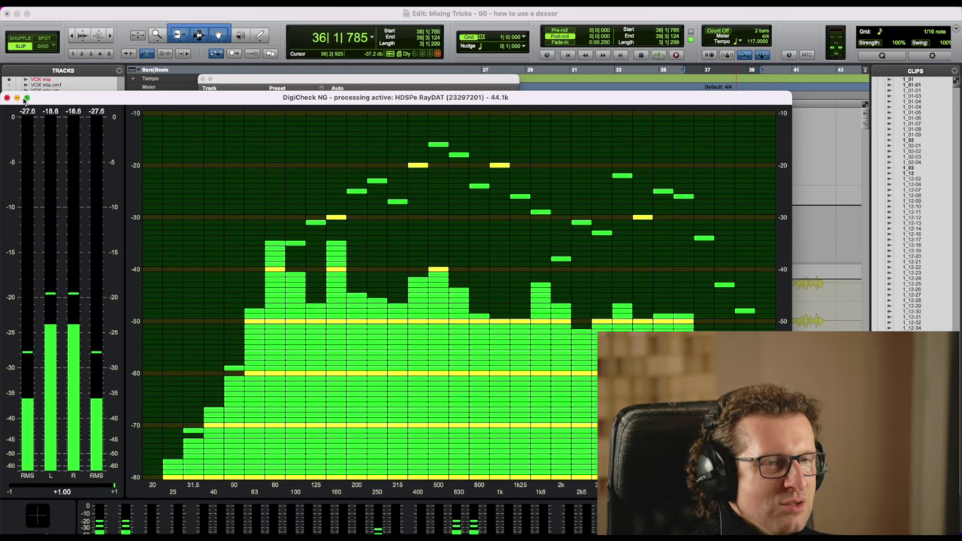
left_click_drag(88, 99, 215, 538)
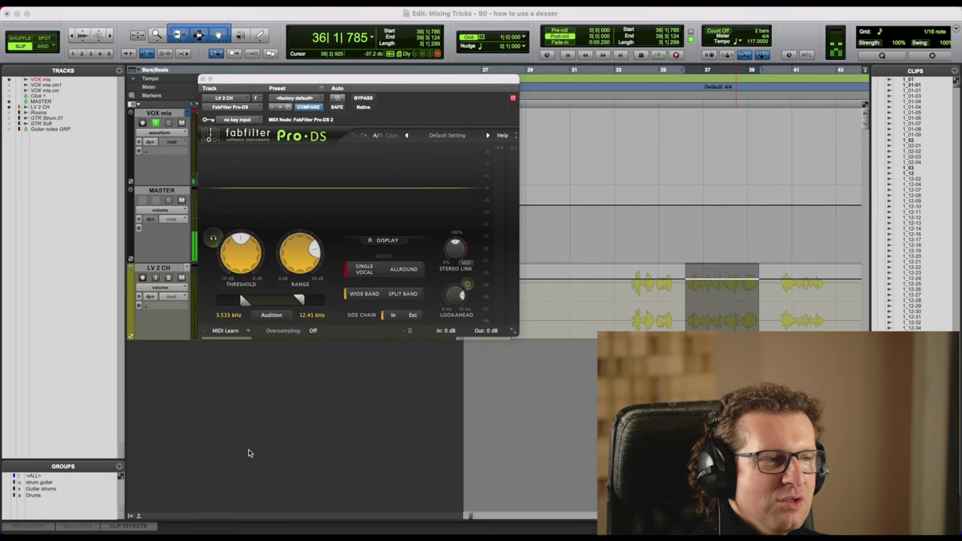